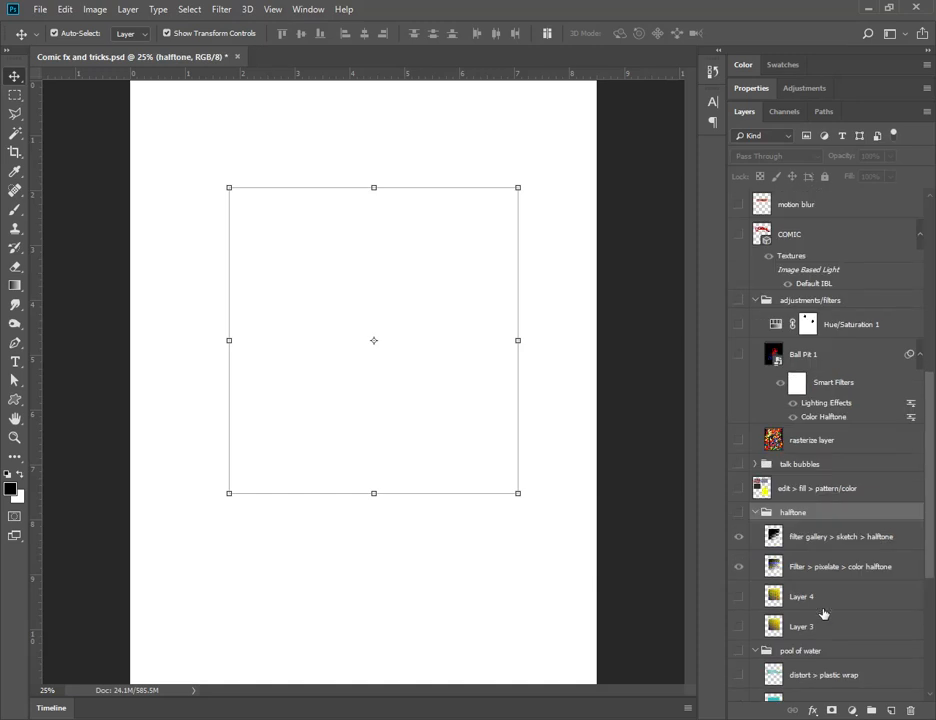
Step: Show the halftone group and hide its filter gallery halftone and color halftone sample layers
left_click(738, 512)
left_click(738, 537)
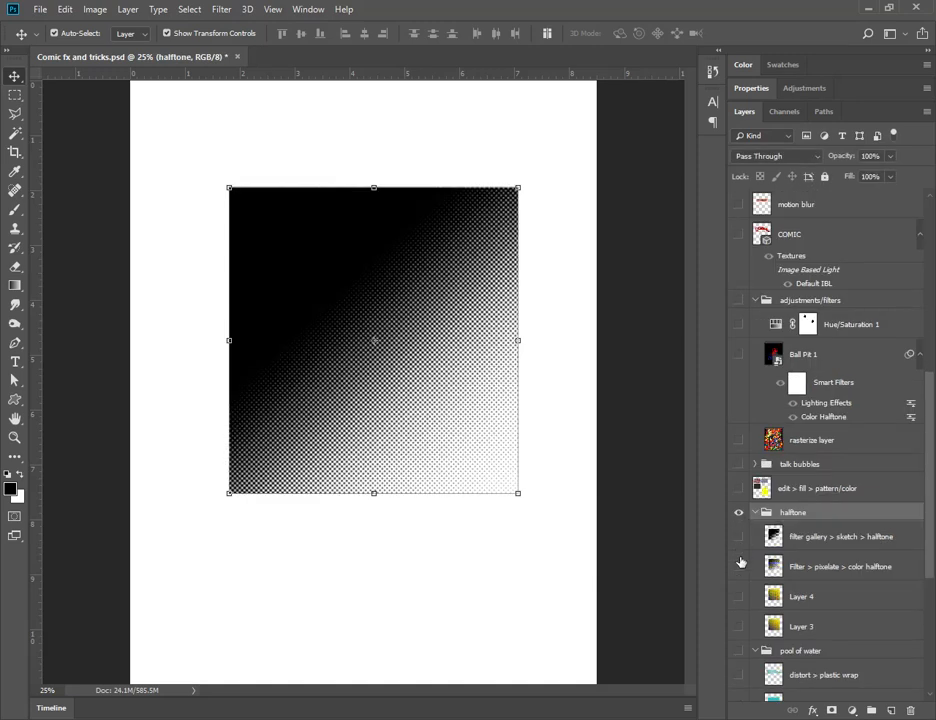
left_click(739, 566)
left_click(820, 541)
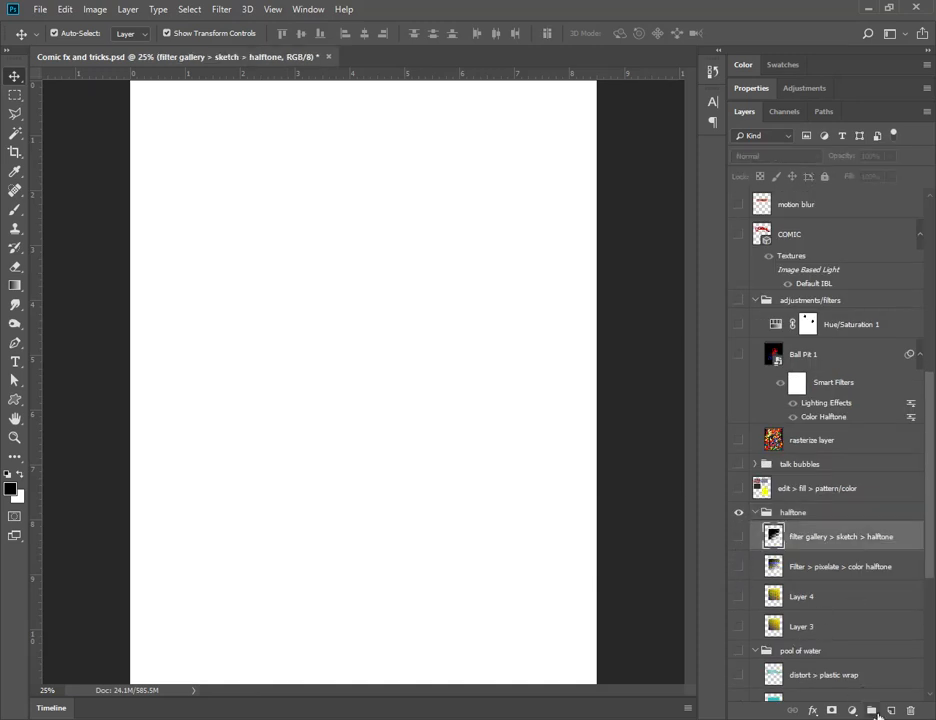
Step: Add a new layer at the top of the halftone group and marquee a tall rectangle in the upper middle of the page
left_click(891, 710)
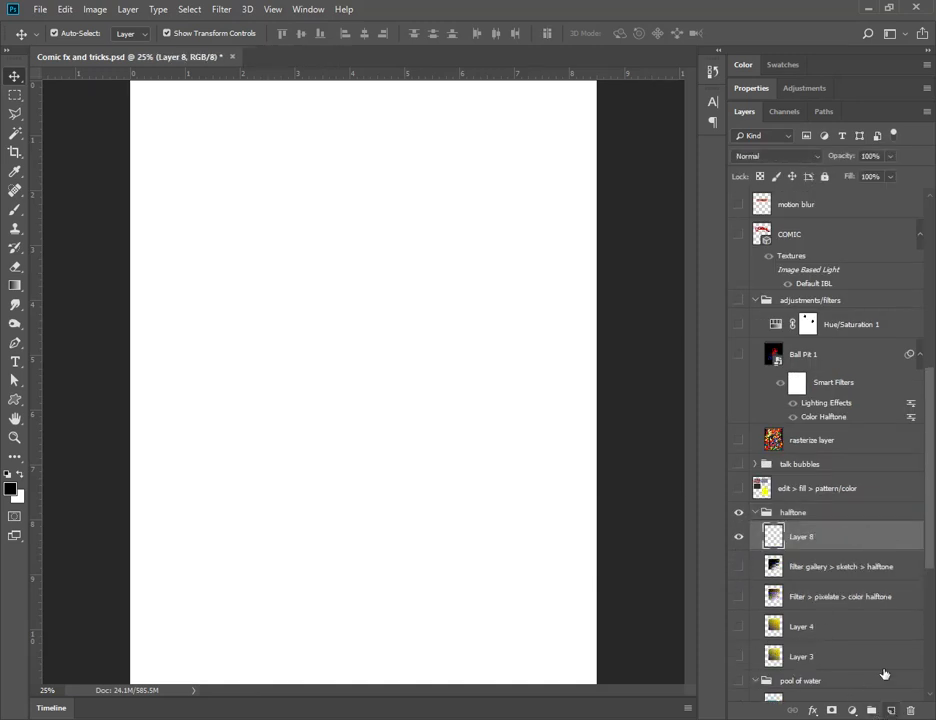
left_click(15, 94)
left_click_drag(224, 196, 481, 498)
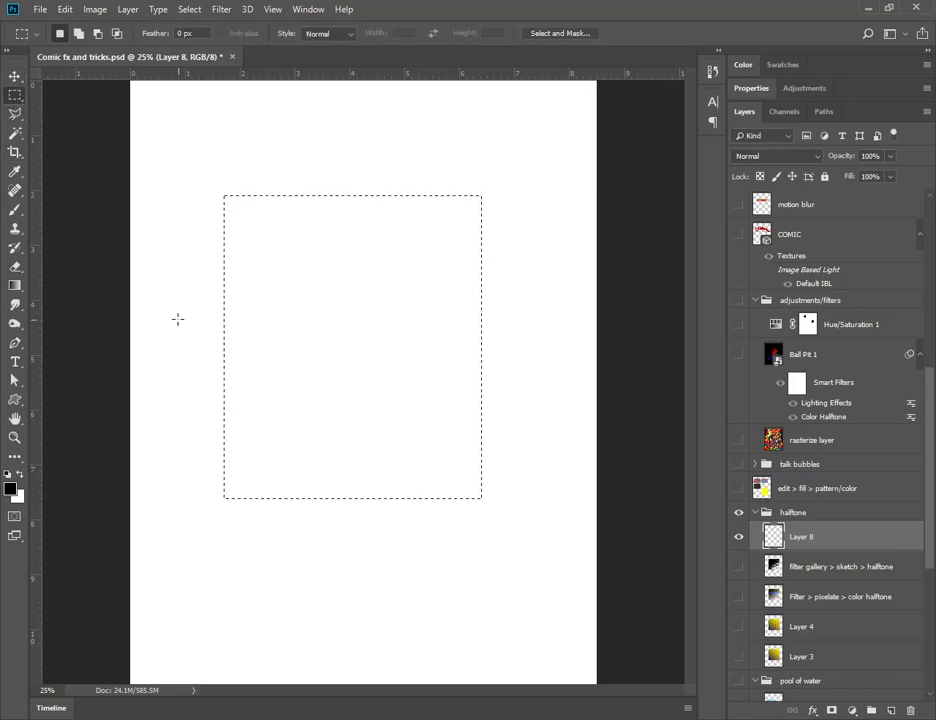
Step: Fill the rectangular selection with a bright green custom color in Normal mode at 100% opacity, and deselect
left_click(65, 9)
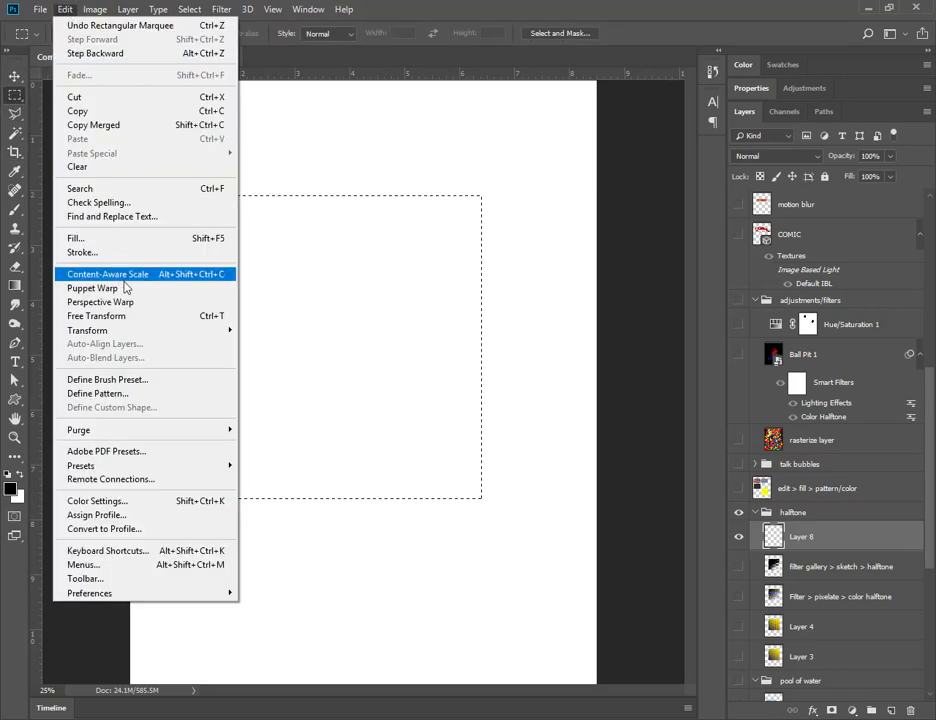
left_click(88, 240)
left_click(461, 174)
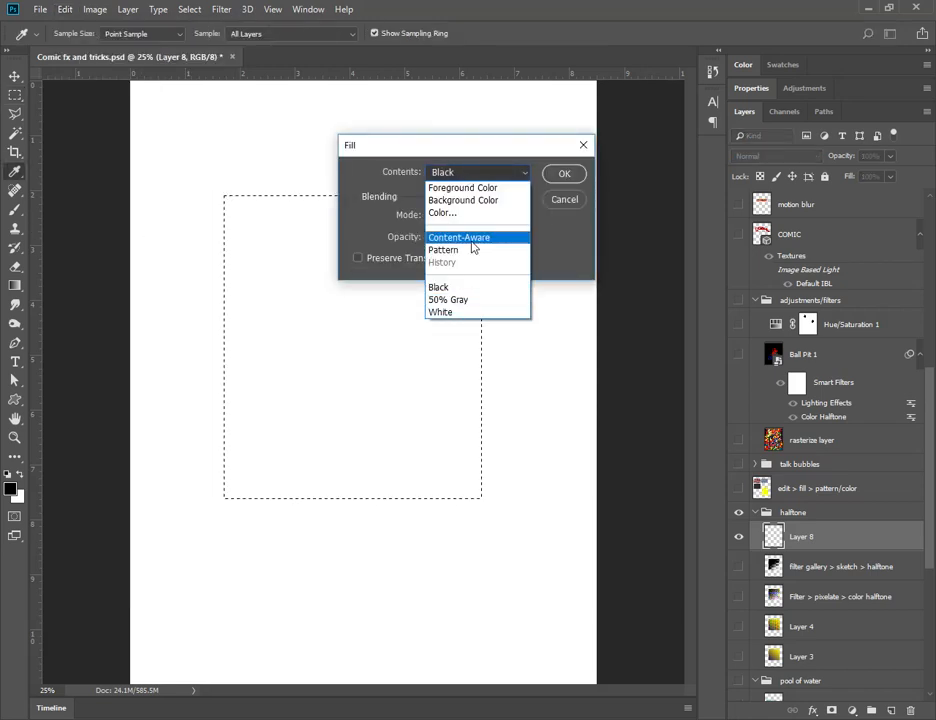
left_click(460, 213)
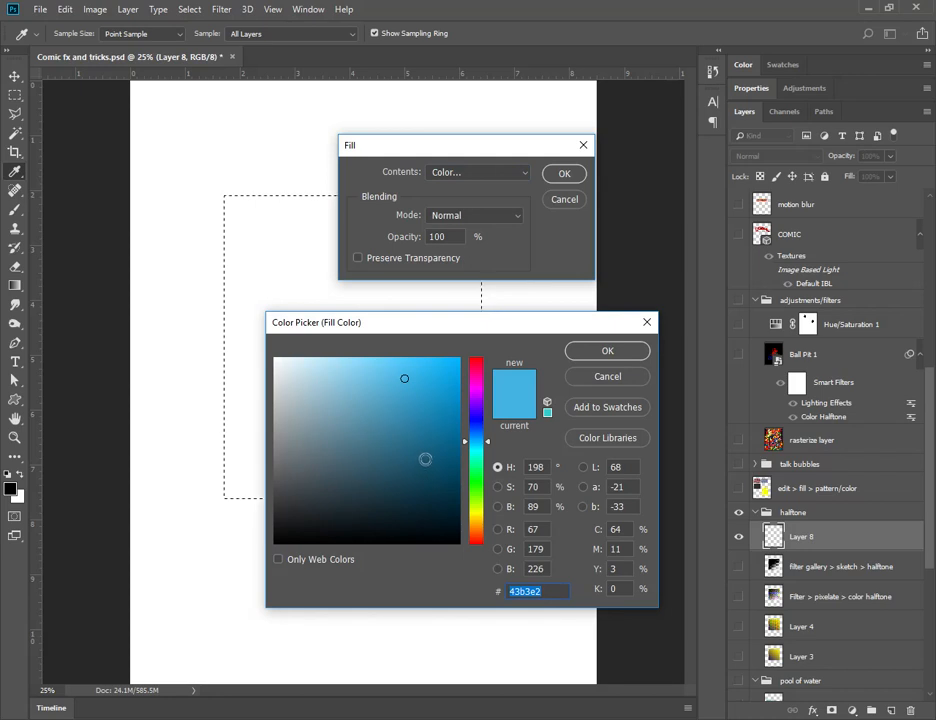
left_click(476, 535)
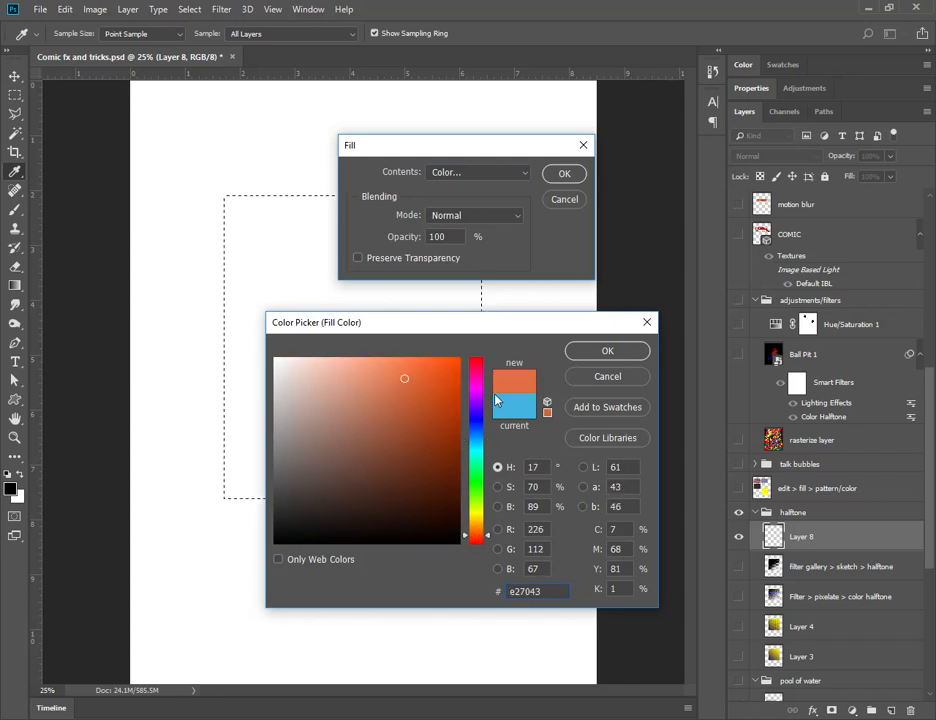
left_click(476, 487)
left_click(432, 376)
left_click(630, 350)
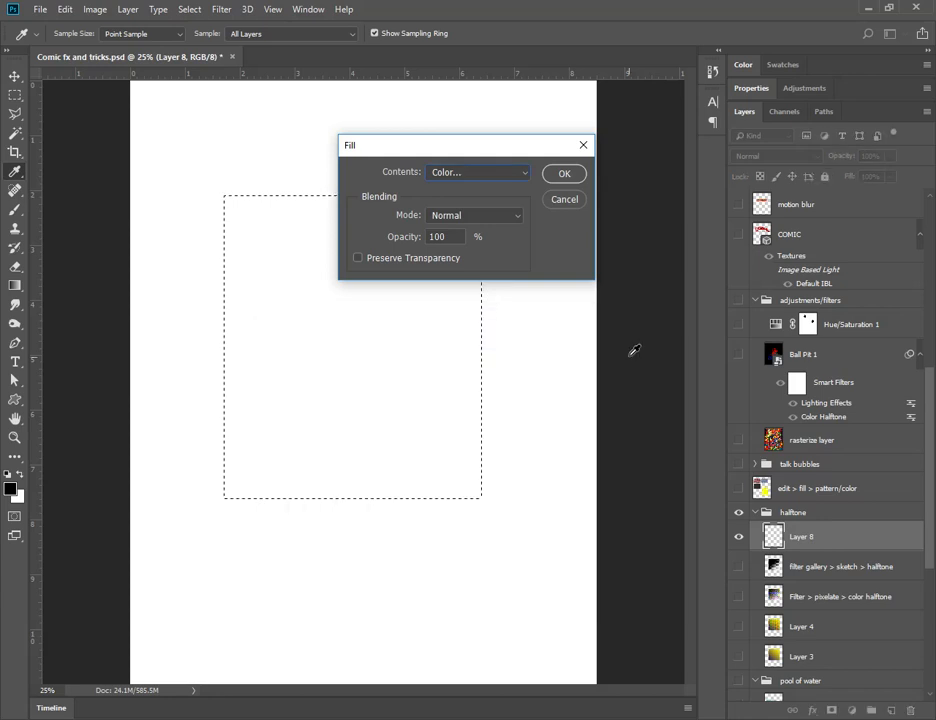
left_click(565, 174)
key("ctrl+d")
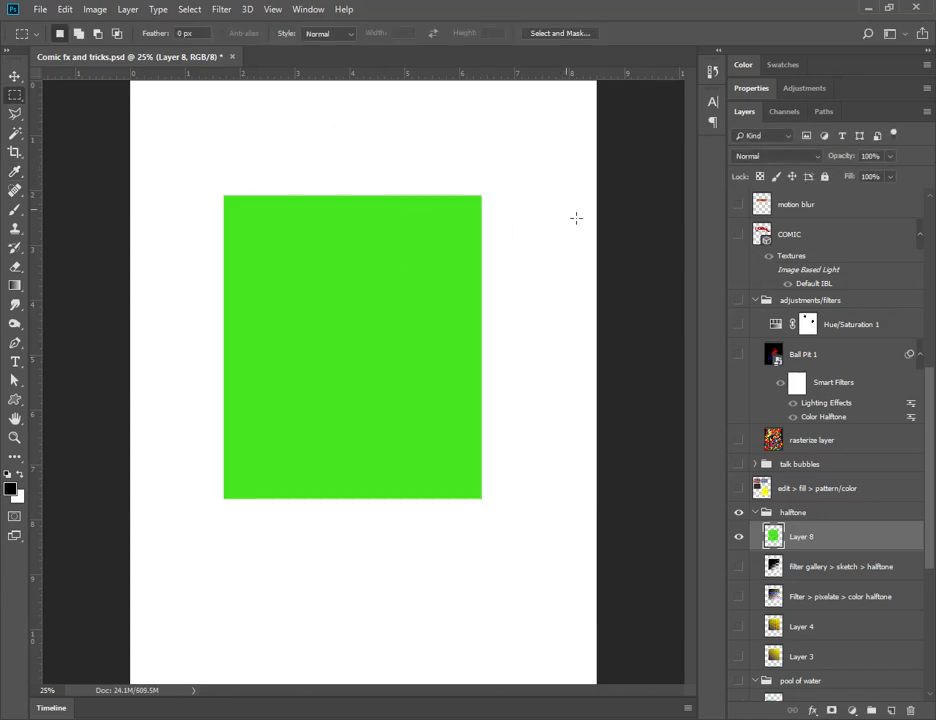
Step: Apply the Color Halftone filter with a maximum radius of 16 pixels to the green rectangle and inspect its dots up close
left_click(222, 10)
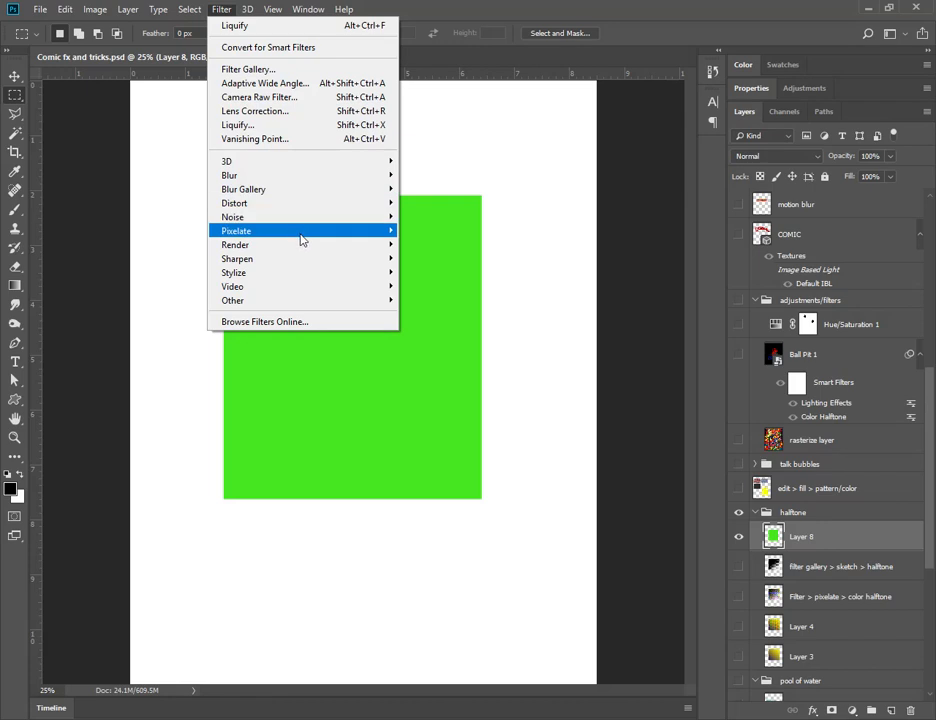
mouse_move(302, 240)
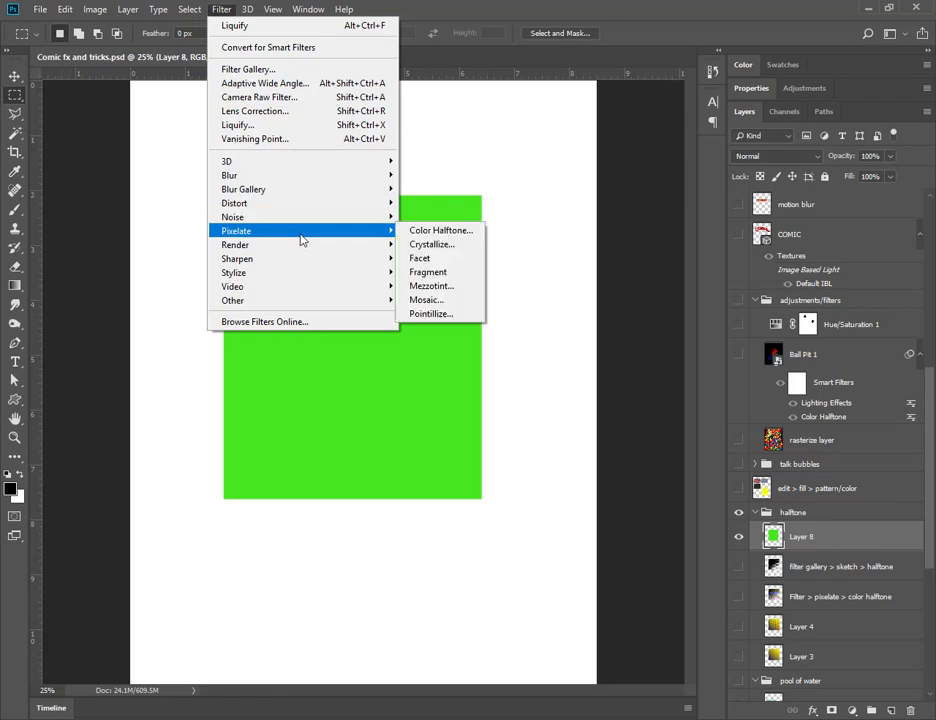
left_click(440, 231)
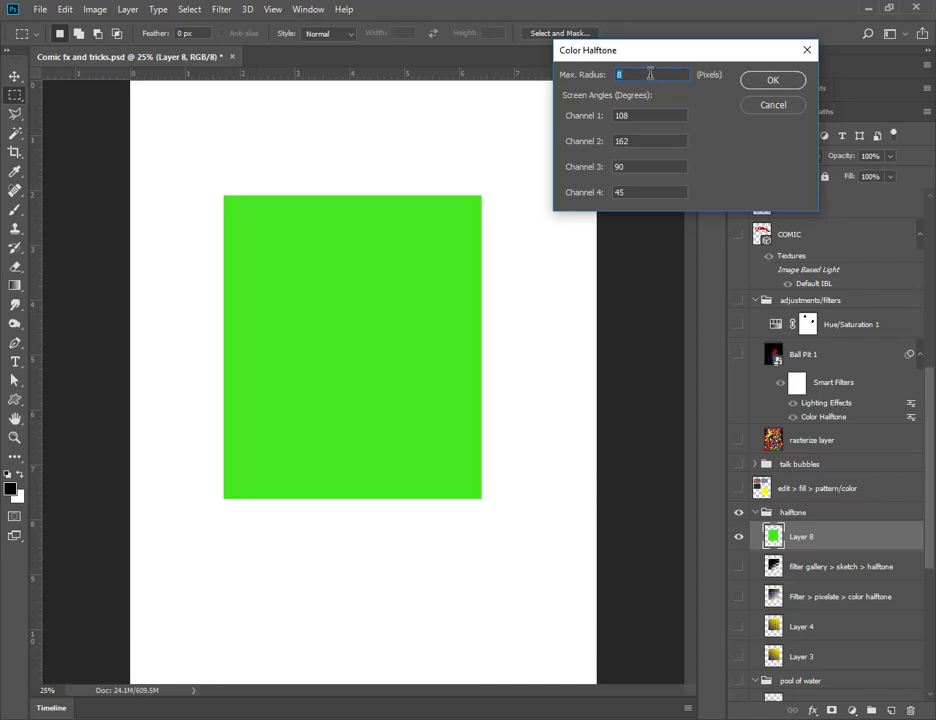
left_click(768, 82)
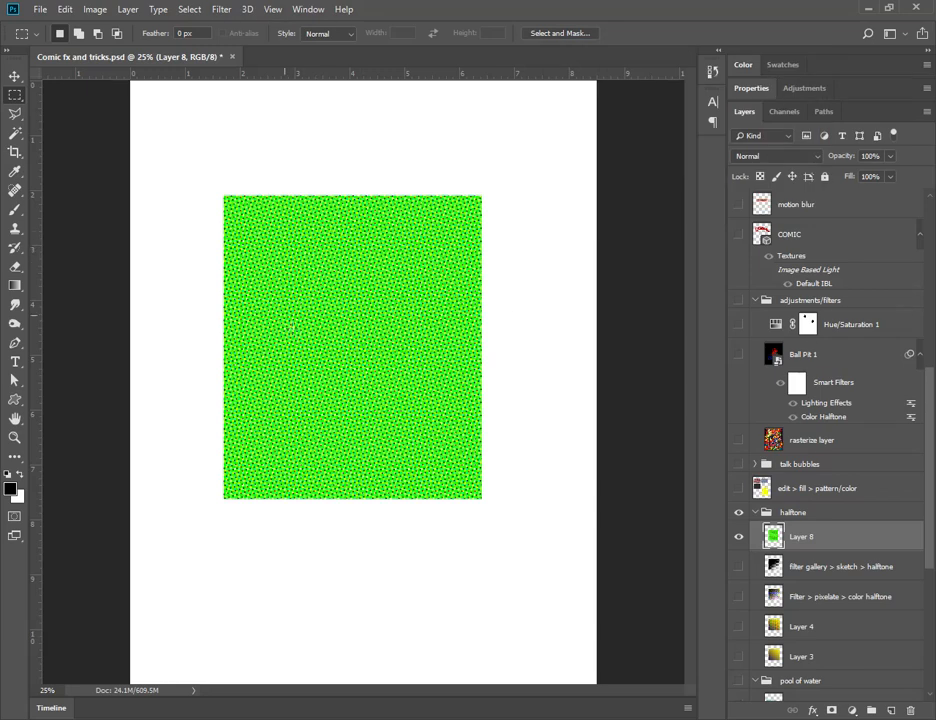
left_click(15, 437)
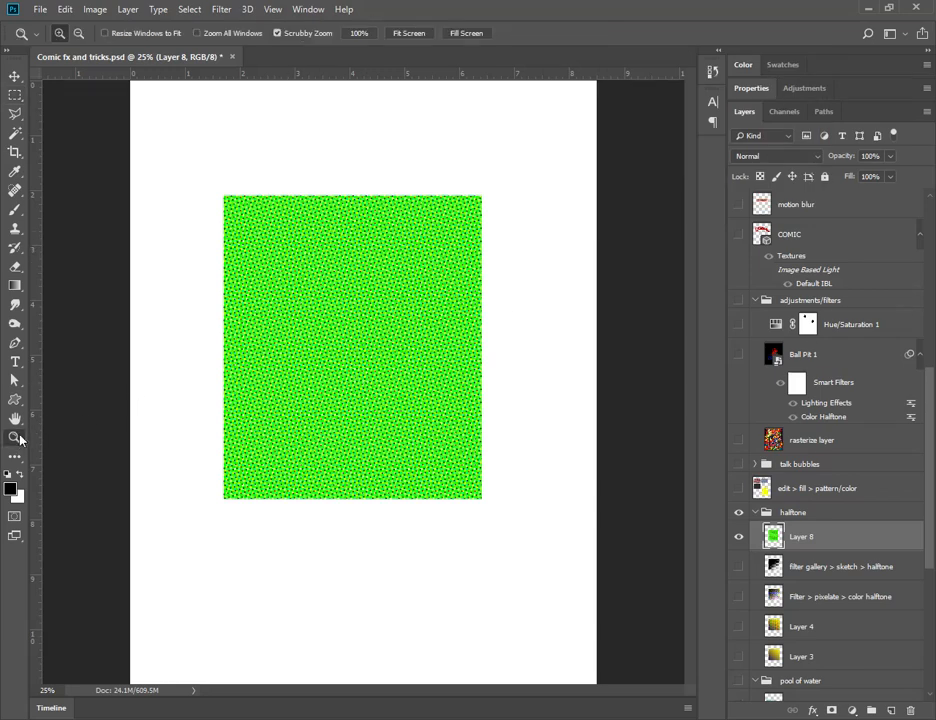
left_click_drag(403, 361, 403, 361)
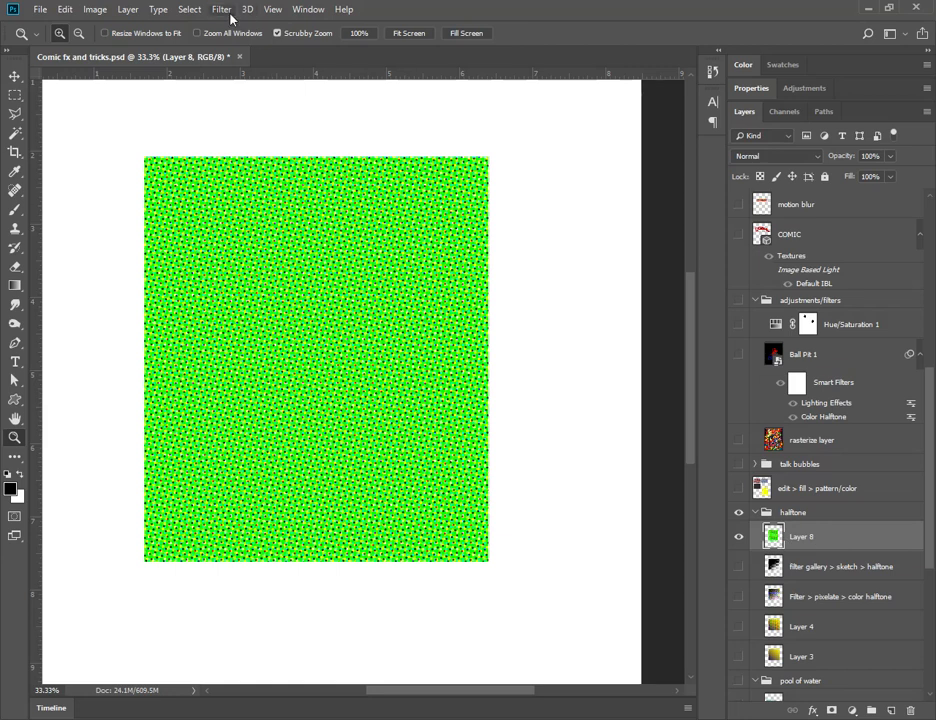
Step: Convert the green rectangle's layer for smart filters
left_click(223, 10)
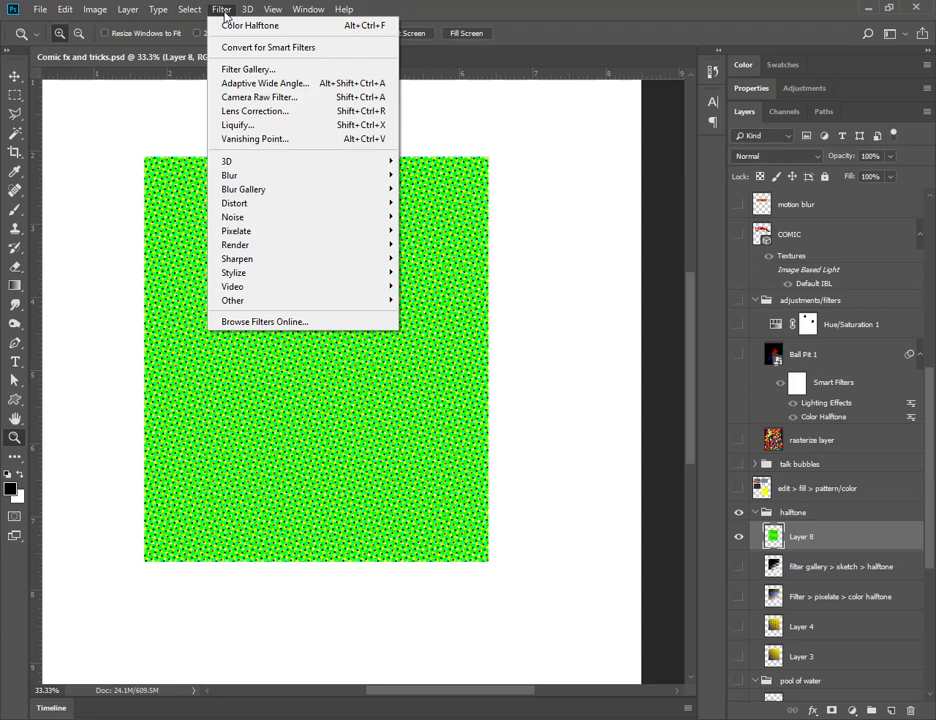
left_click(272, 50)
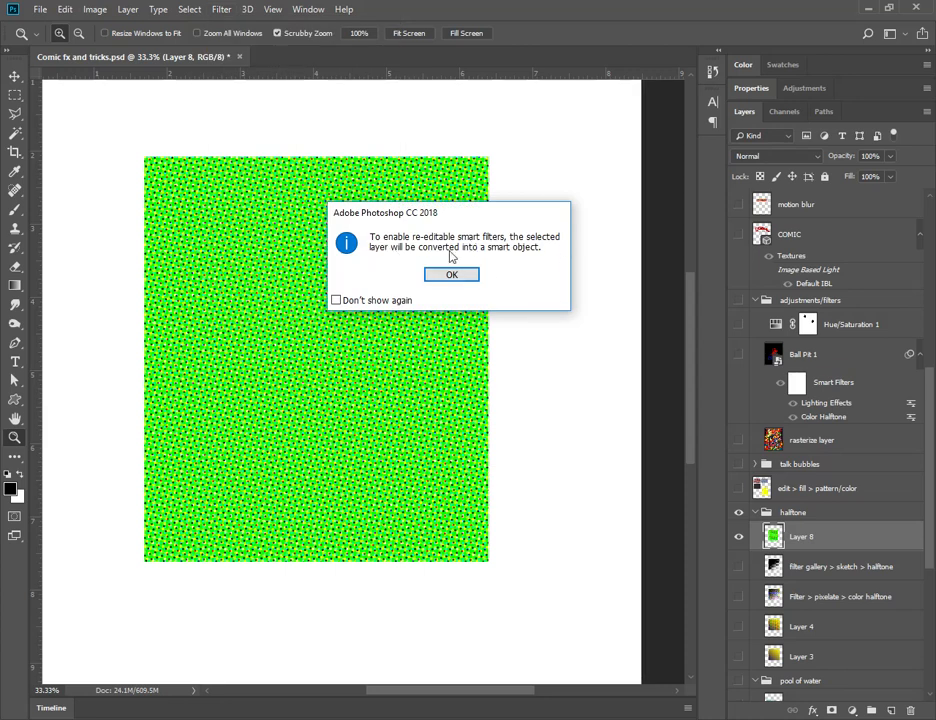
left_click(447, 279)
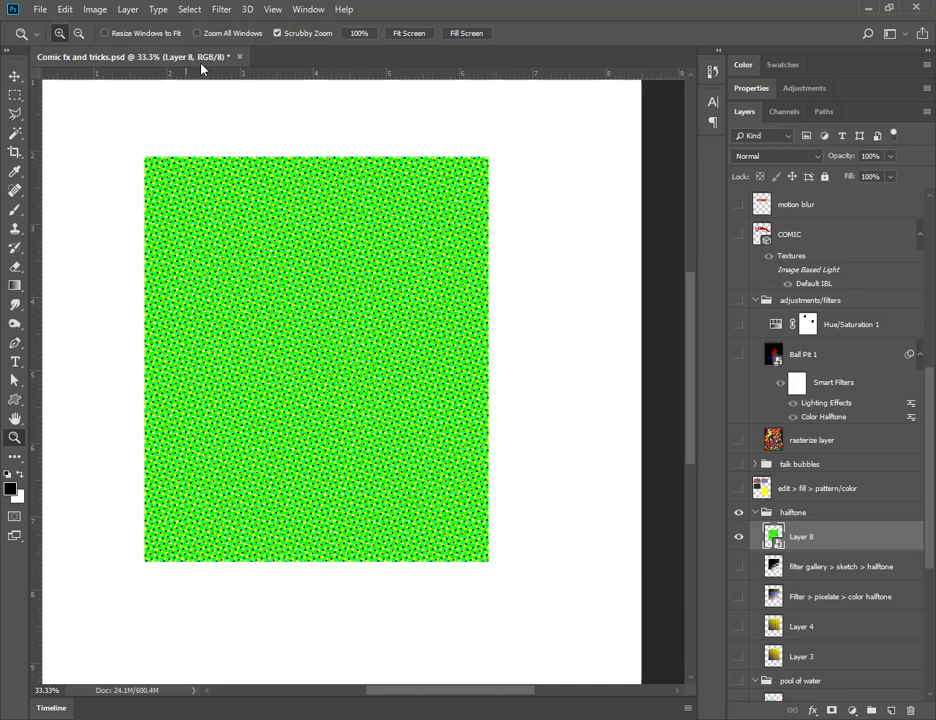
Step: Add a 16-pixel Color Halftone smart filter to the green layer and re-edit its maximum radius to 5 pixels
left_click(221, 12)
mouse_move(302, 219)
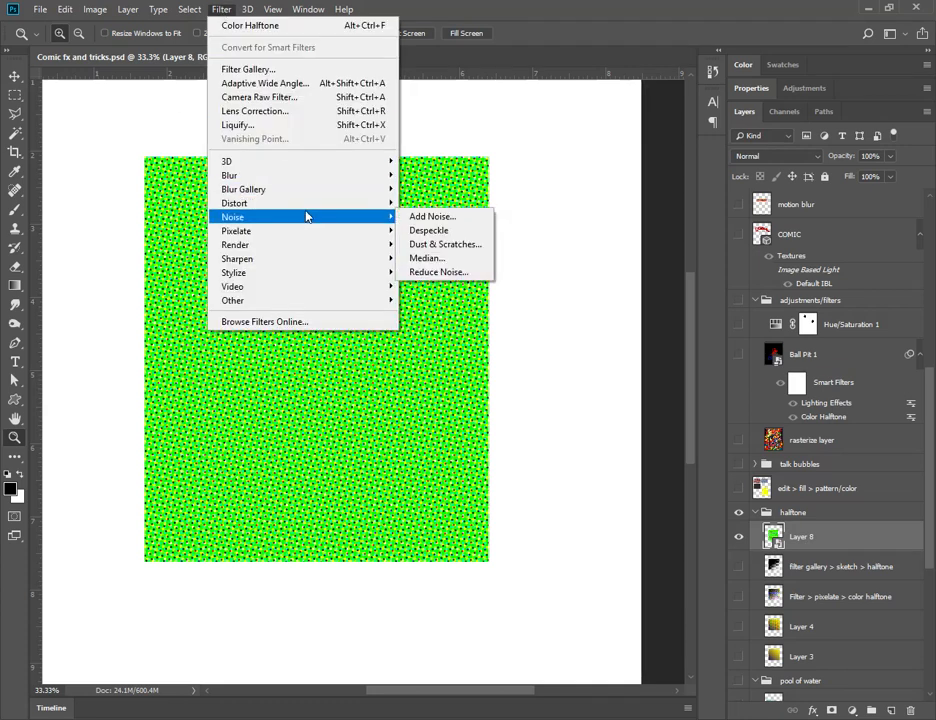
mouse_move(365, 236)
left_click(480, 235)
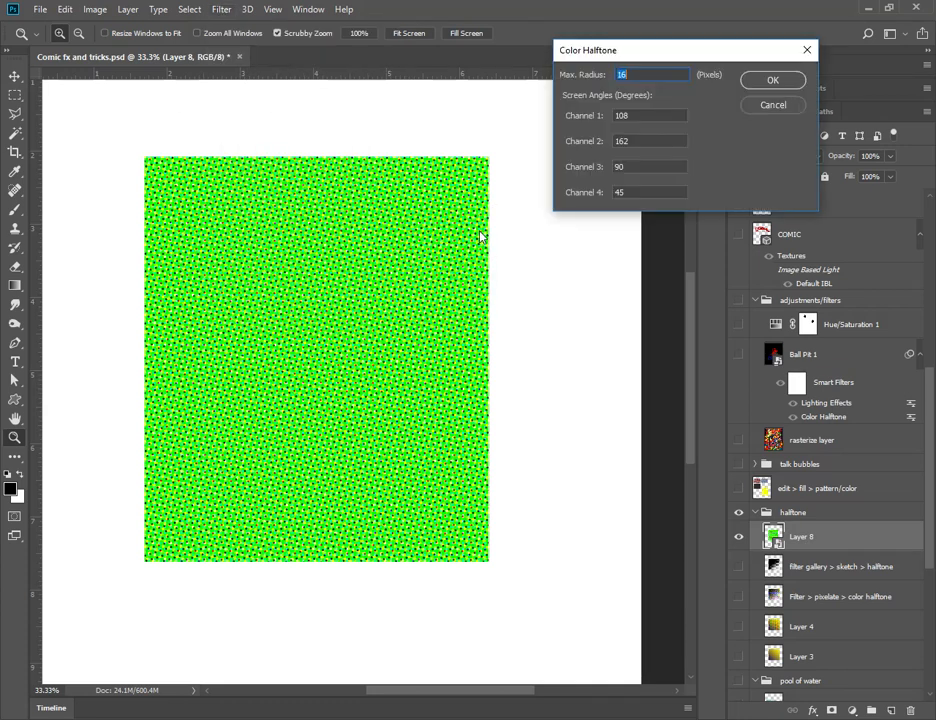
left_click(774, 82)
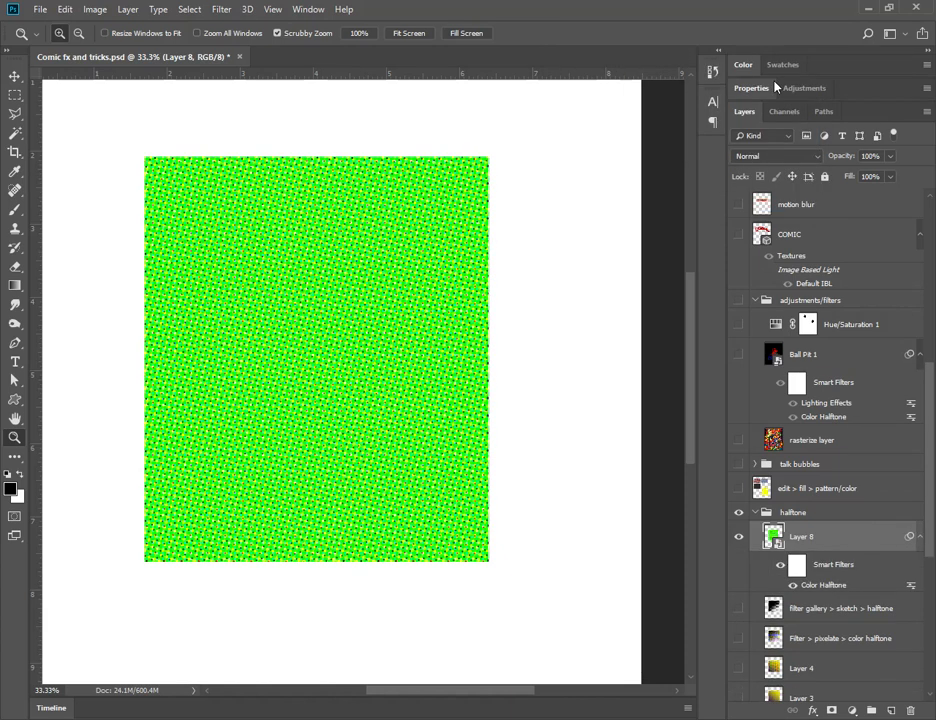
double_click(827, 586)
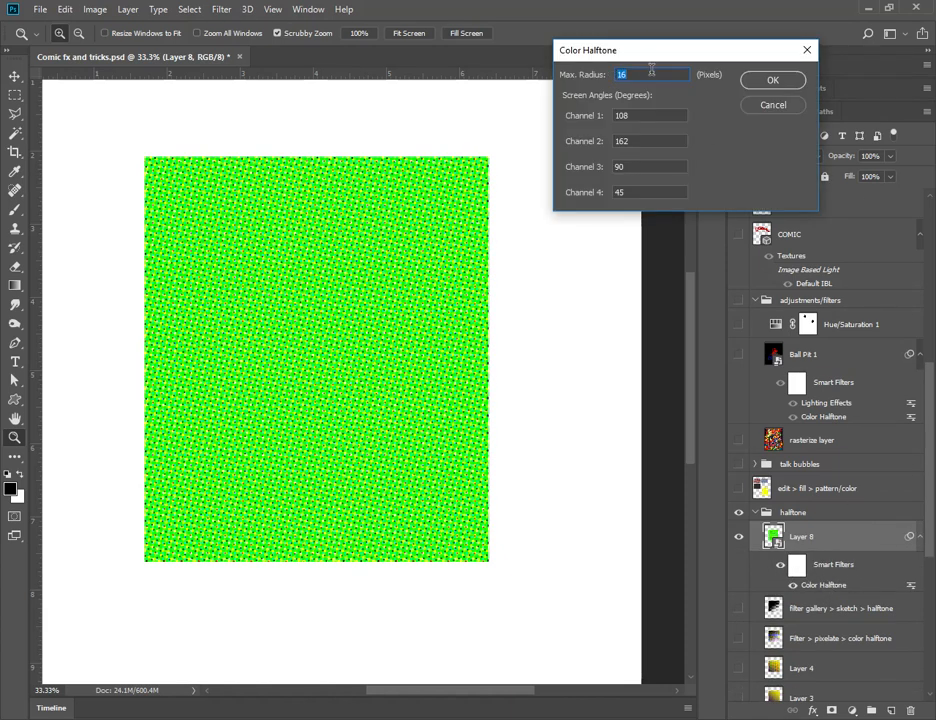
left_click(773, 81)
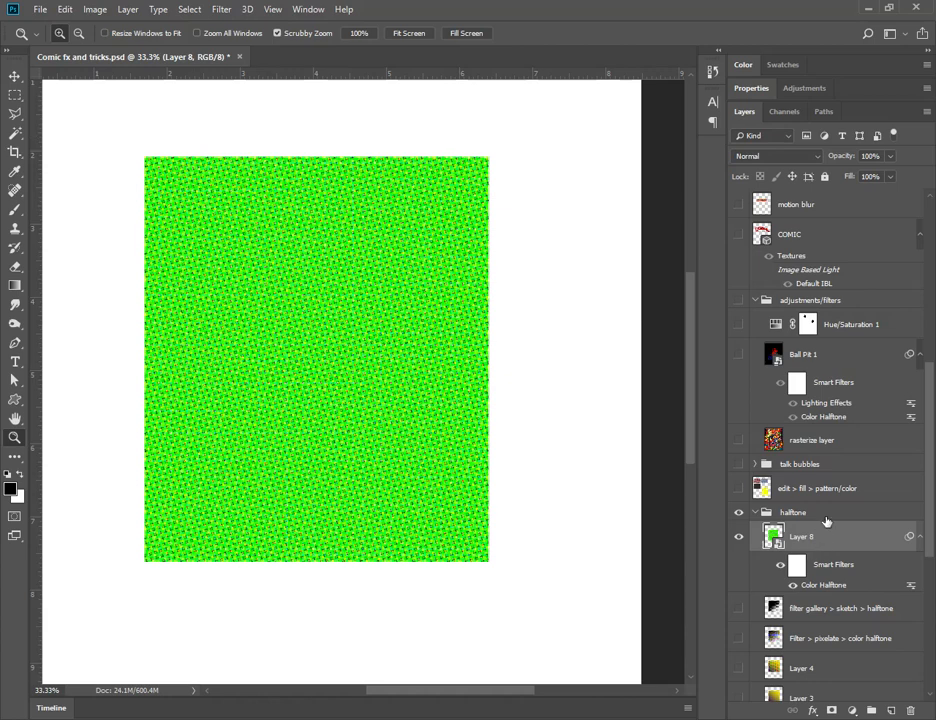
Step: Add a new layer above the green halftone layer and hide the green one
left_click(891, 710)
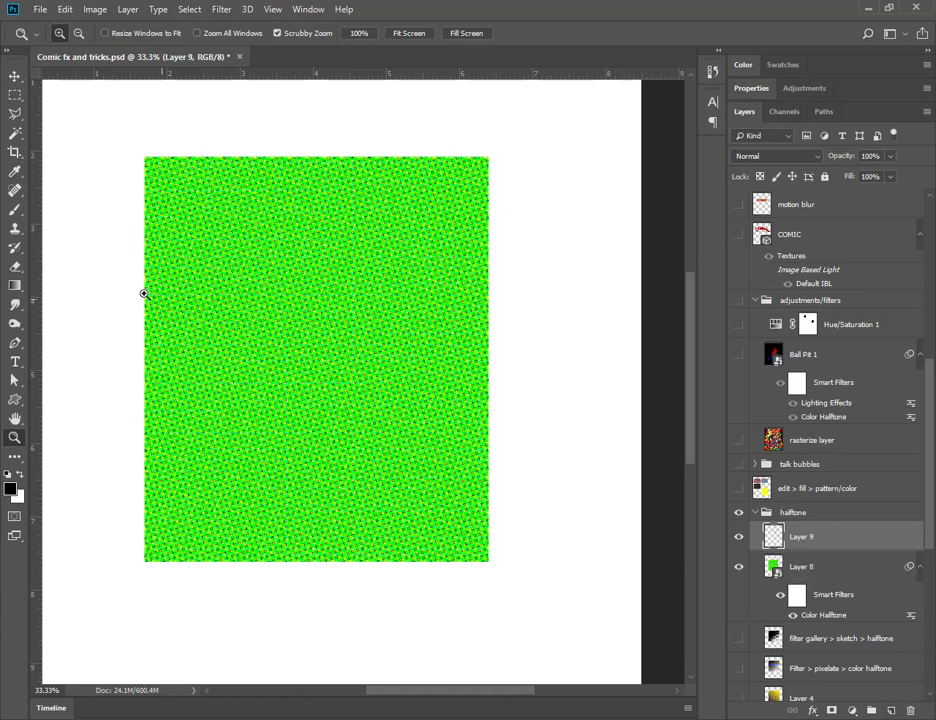
left_click(739, 566)
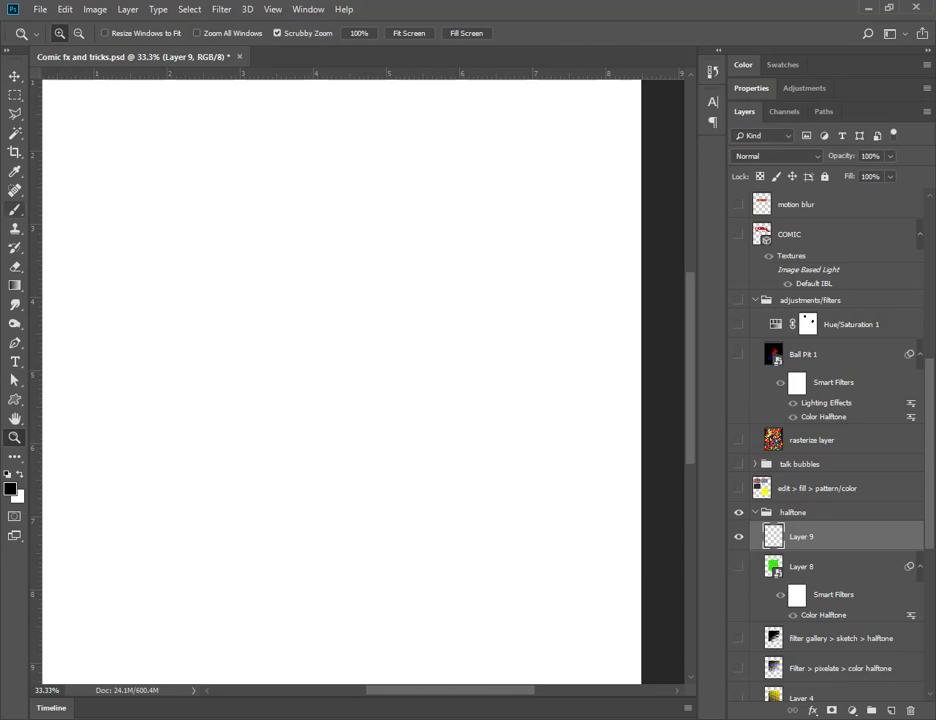
Step: Fill a wide rectangular selection with a diagonal black-to-white linear gradient from its lower-left to upper-right corner, and deselect
left_click(15, 94)
left_click_drag(138, 165, 553, 528)
left_click(15, 285)
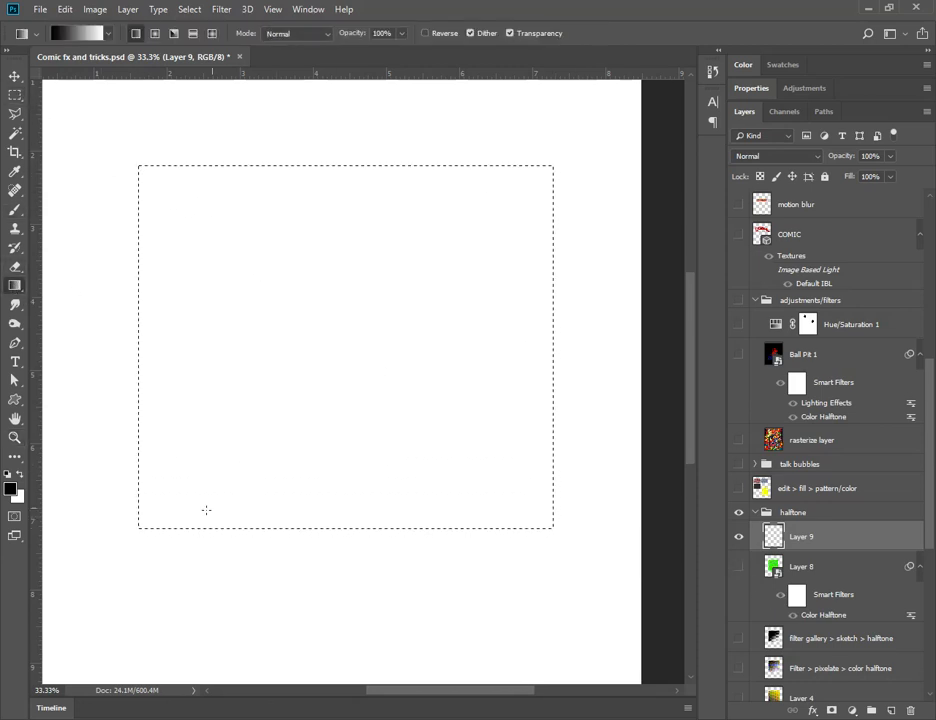
left_click_drag(139, 527, 559, 160)
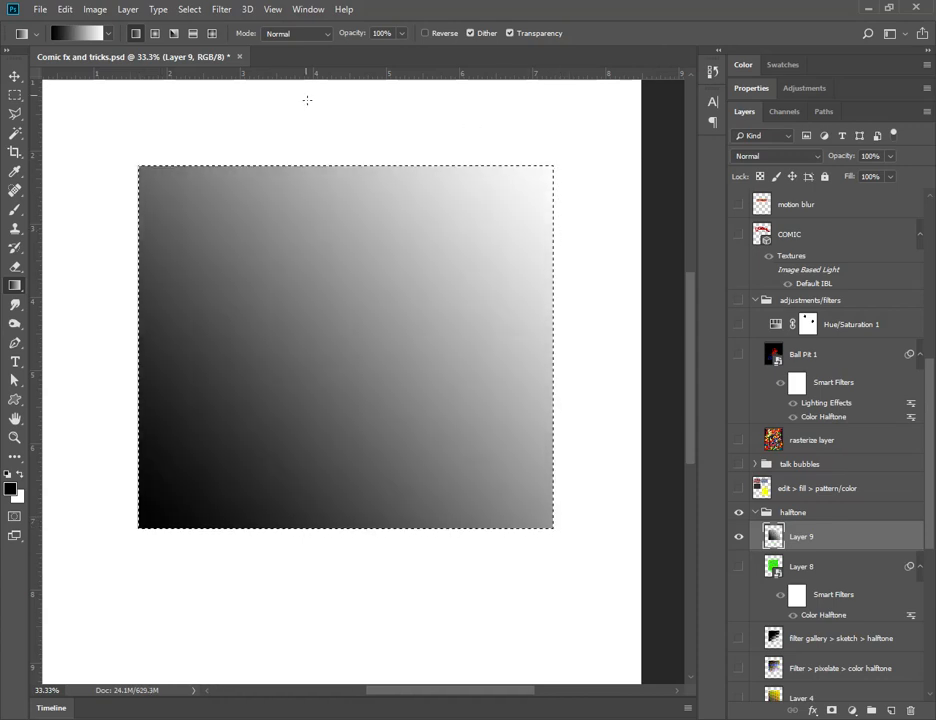
left_click(15, 94)
left_click(591, 246)
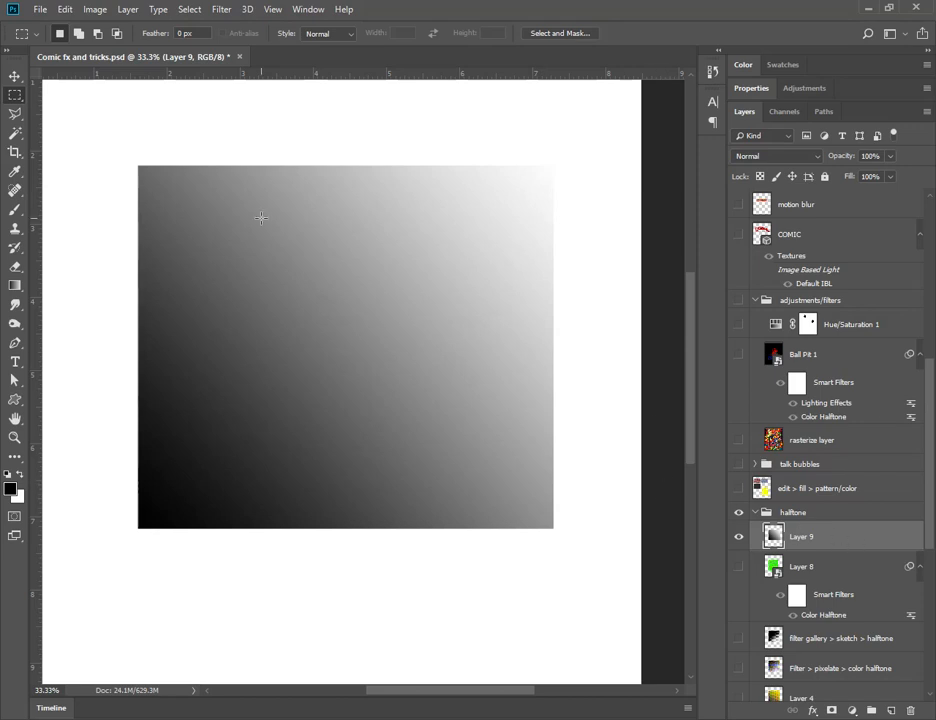
left_click(221, 10)
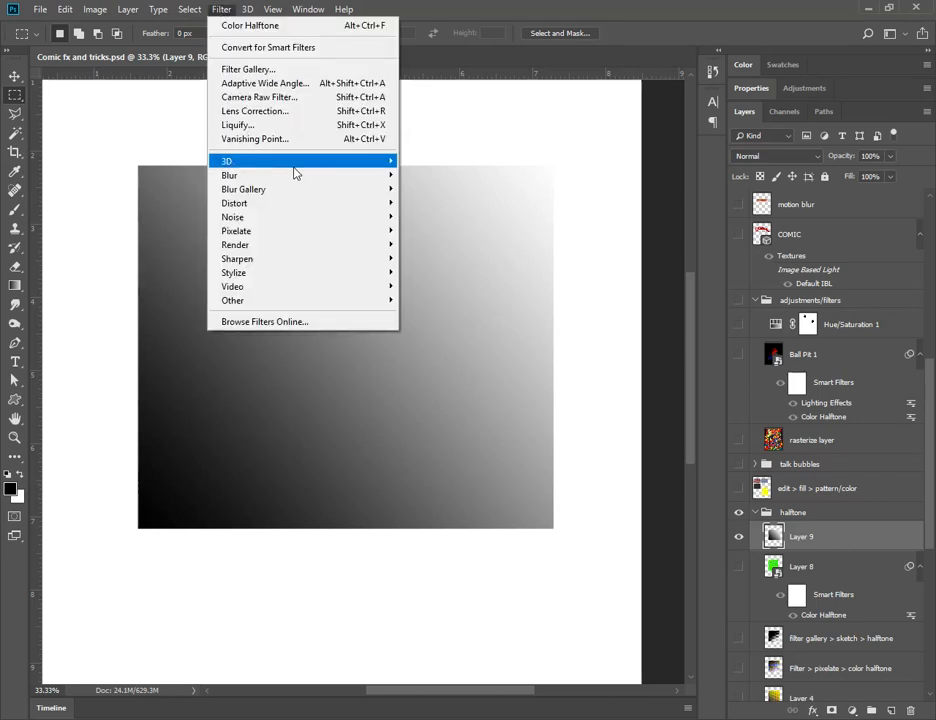
mouse_move(364, 233)
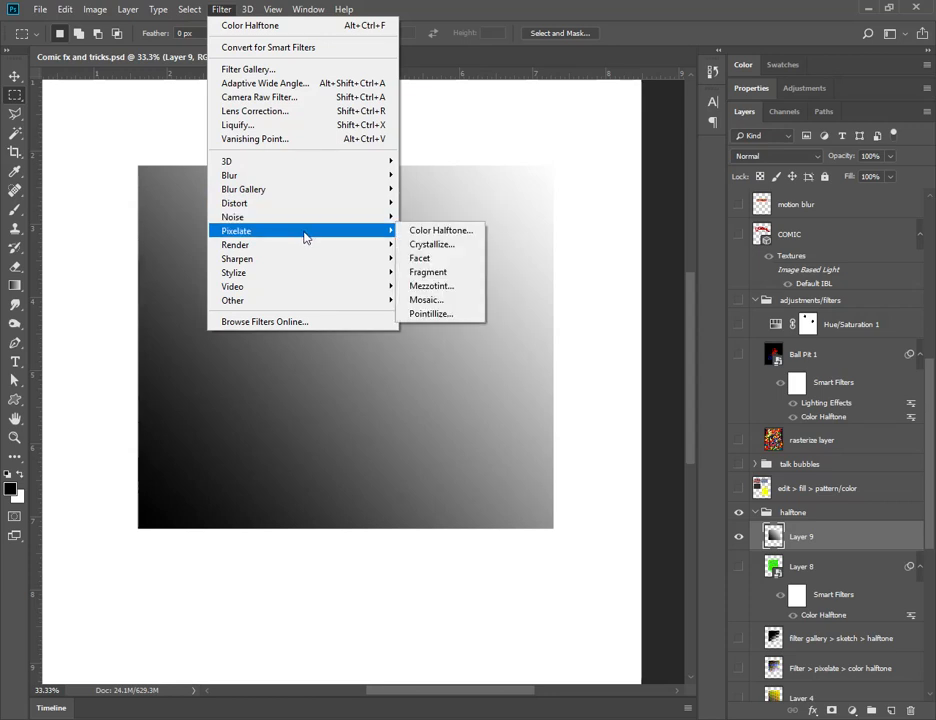
left_click(452, 231)
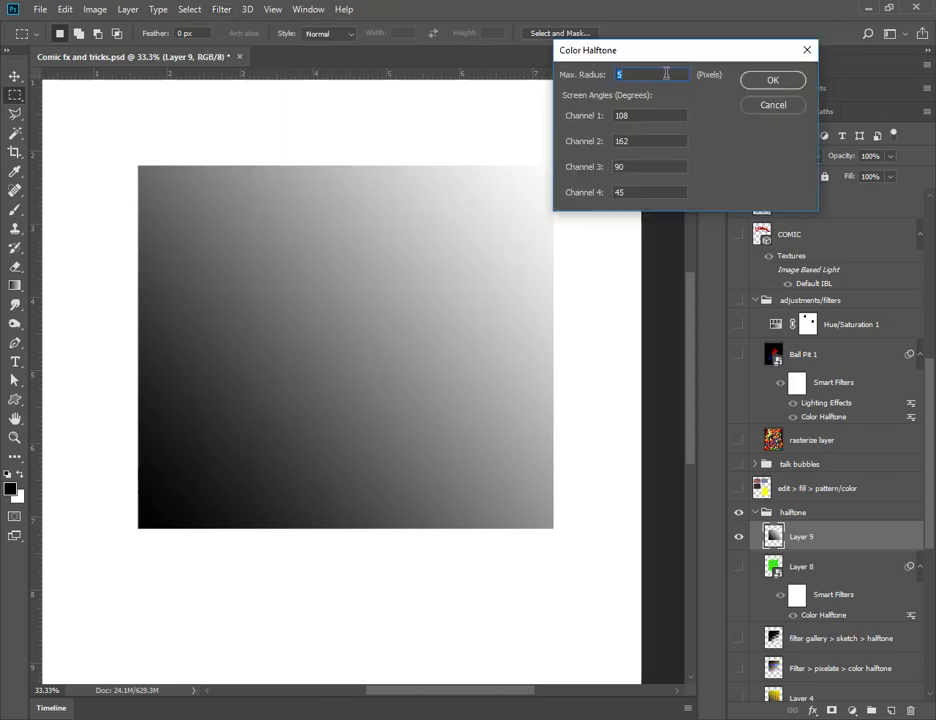
left_click(771, 105)
Step: Convert the gradient layer for smart filters
left_click(222, 12)
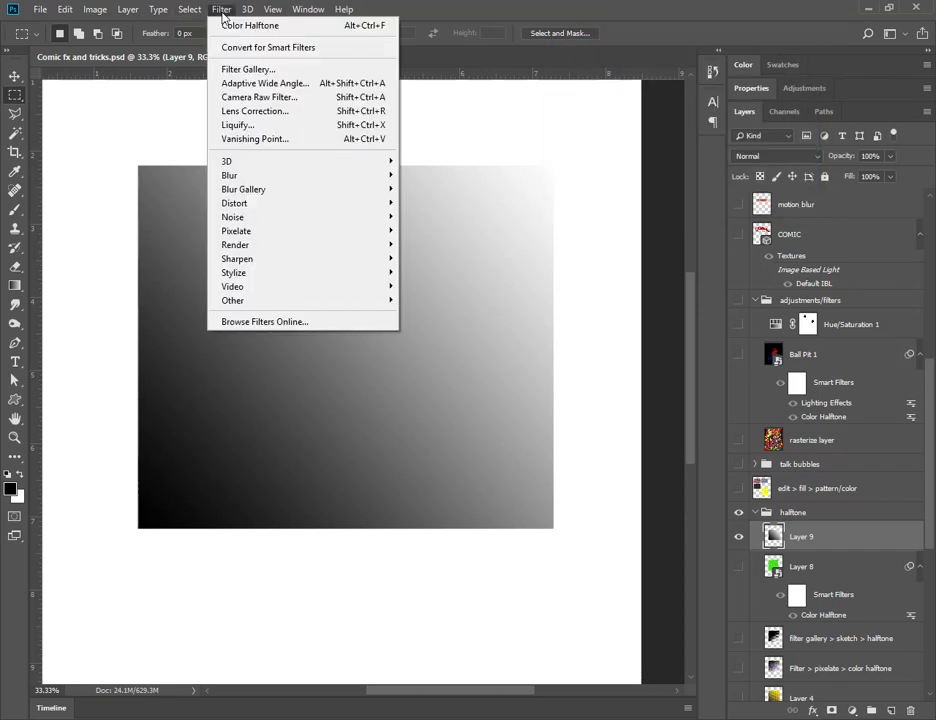
left_click(228, 47)
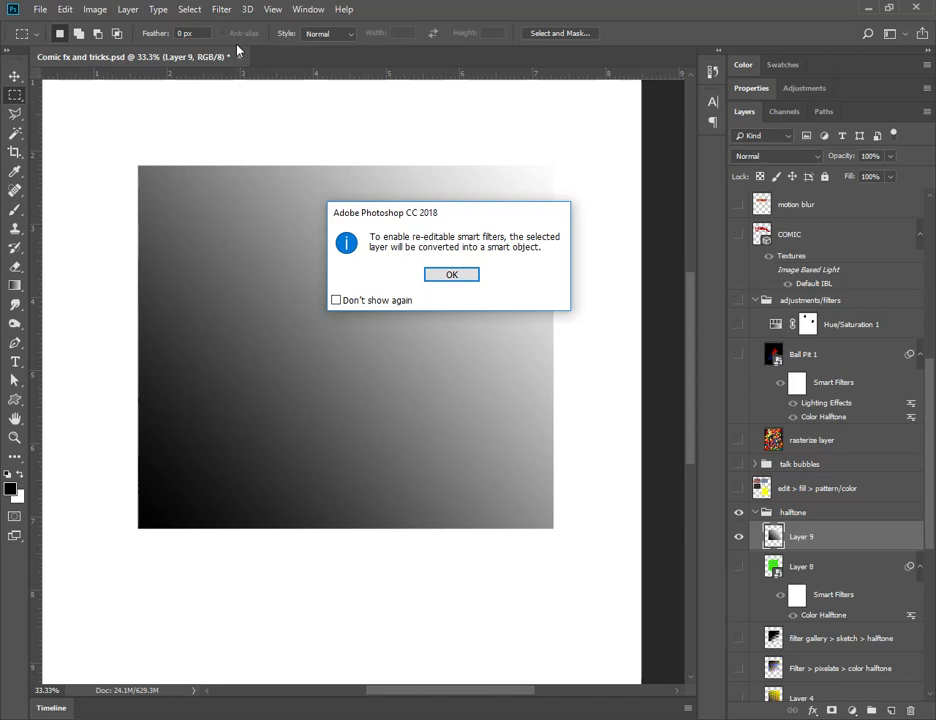
left_click(453, 275)
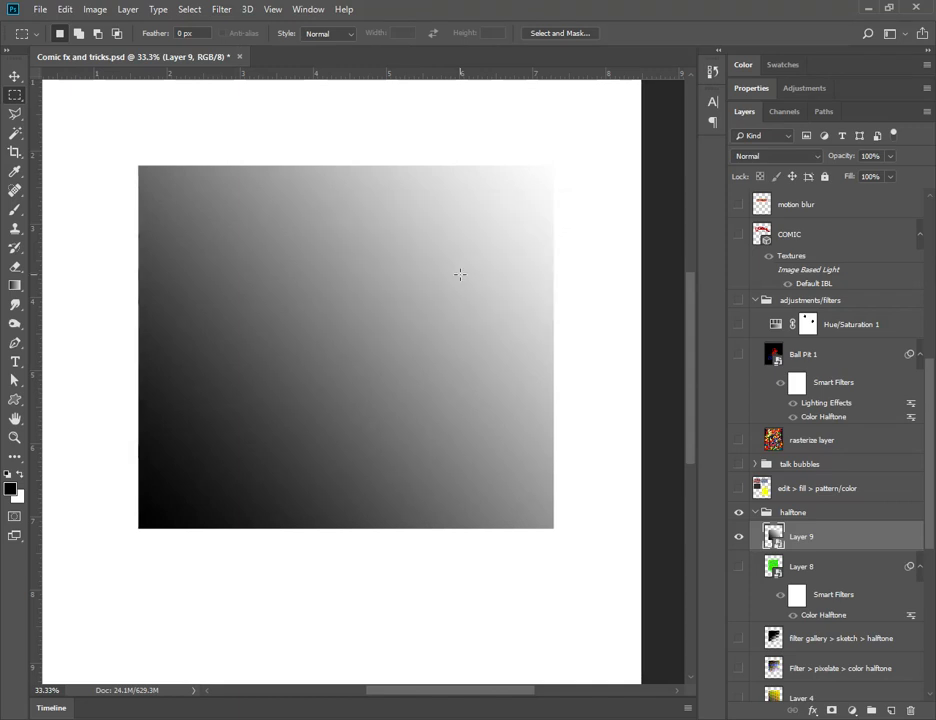
Step: Apply a 10-pixel Color Halftone smart filter to the gradient layer and re-edit its maximum radius to 8 pixels
left_click(219, 11)
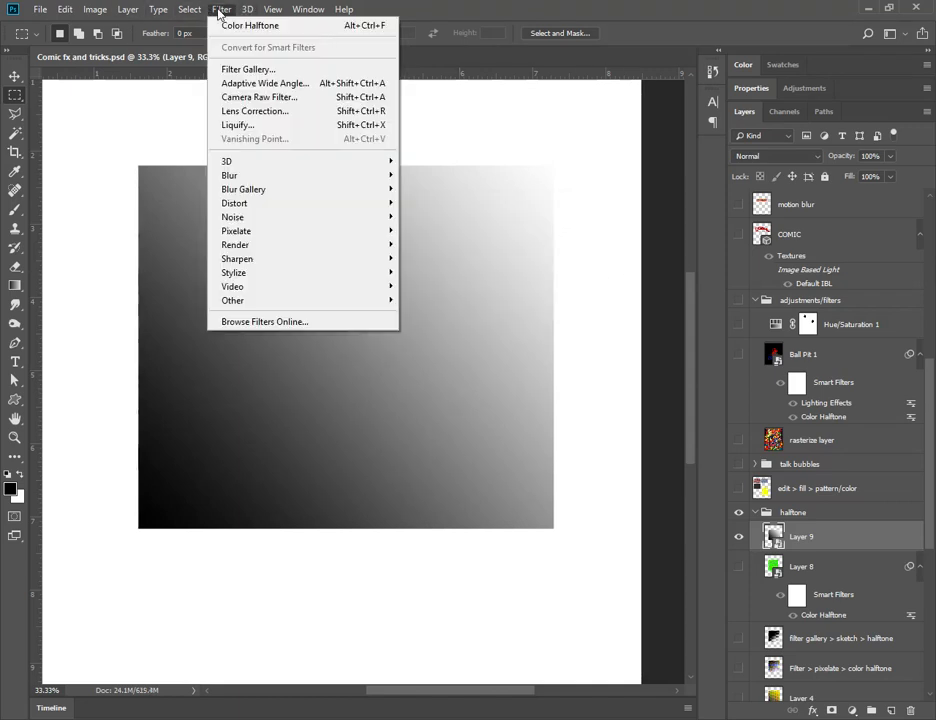
mouse_move(405, 233)
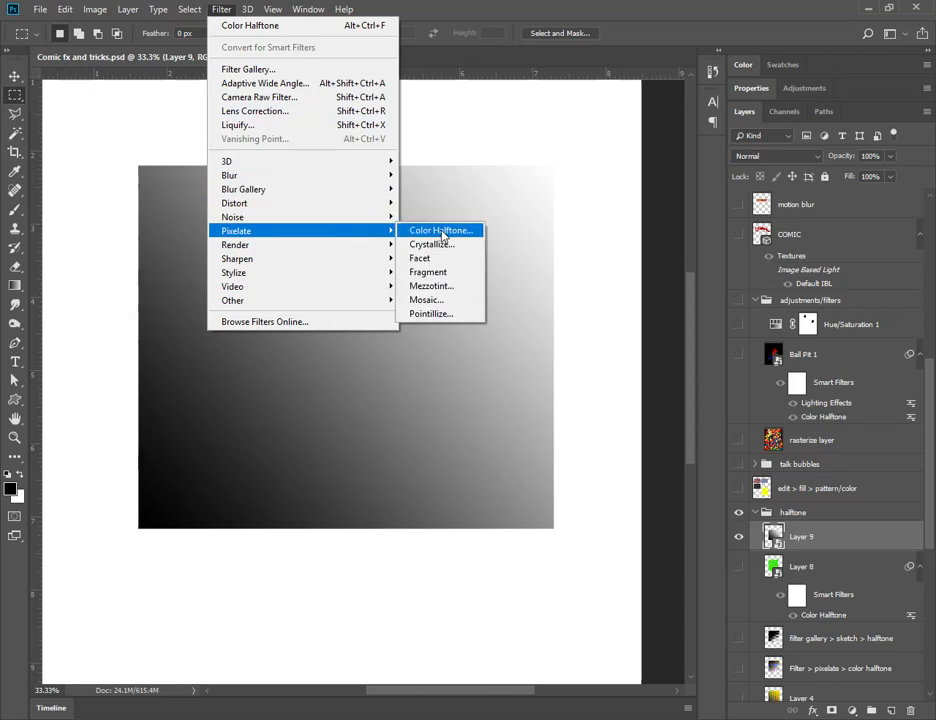
left_click(440, 231)
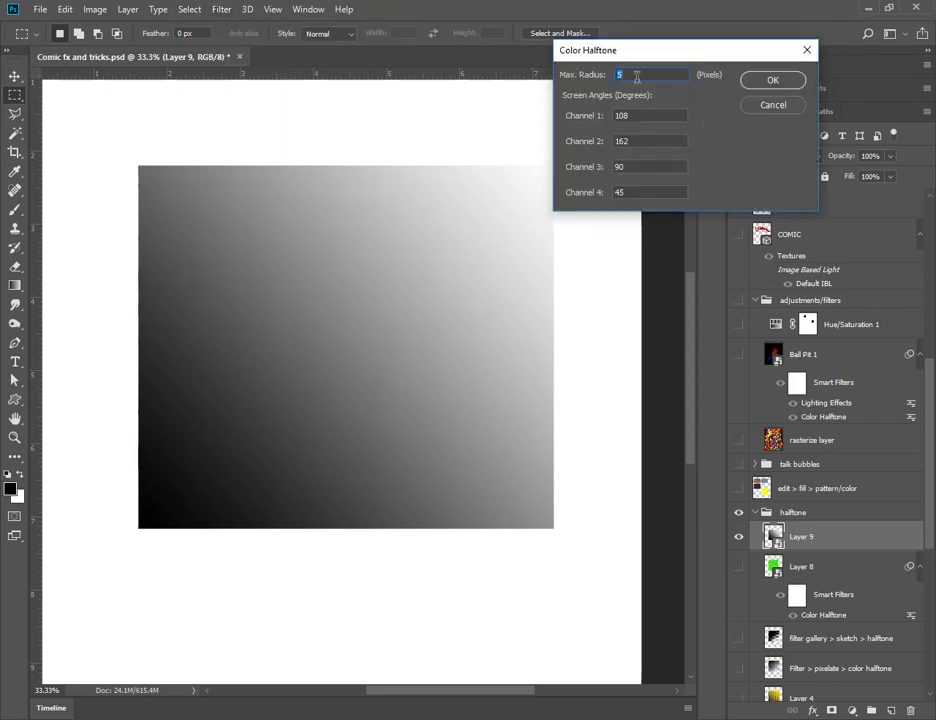
type("10")
left_click(772, 80)
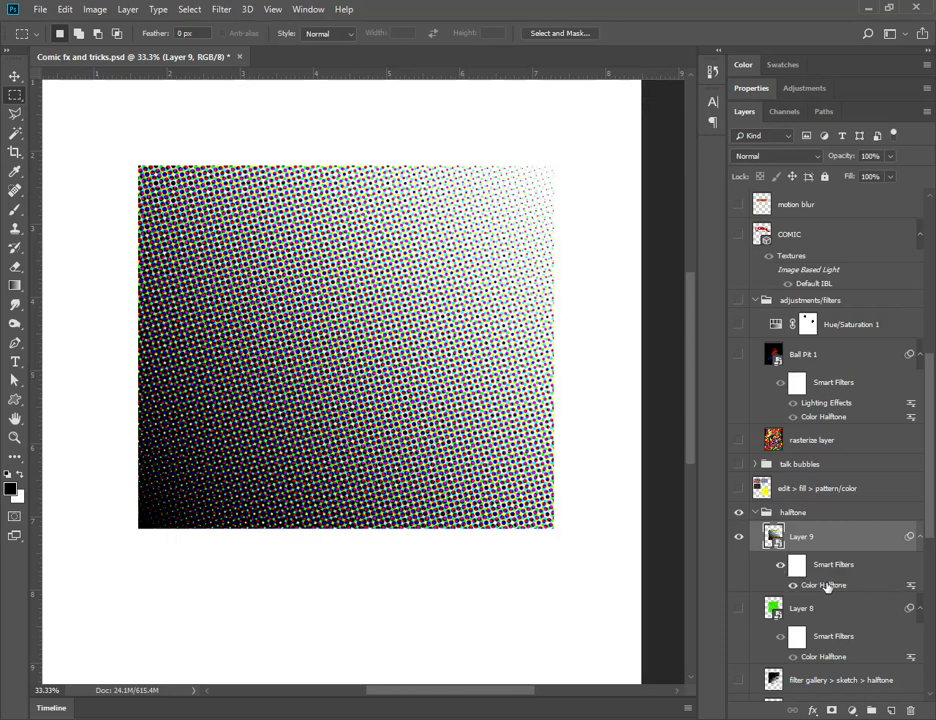
double_click(826, 586)
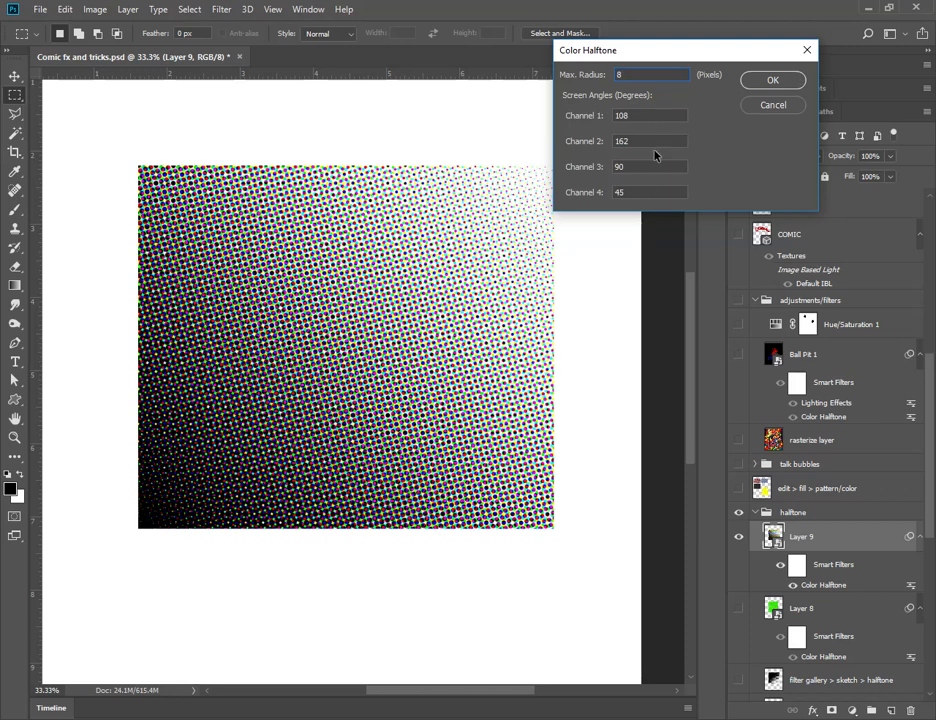
left_click(775, 80)
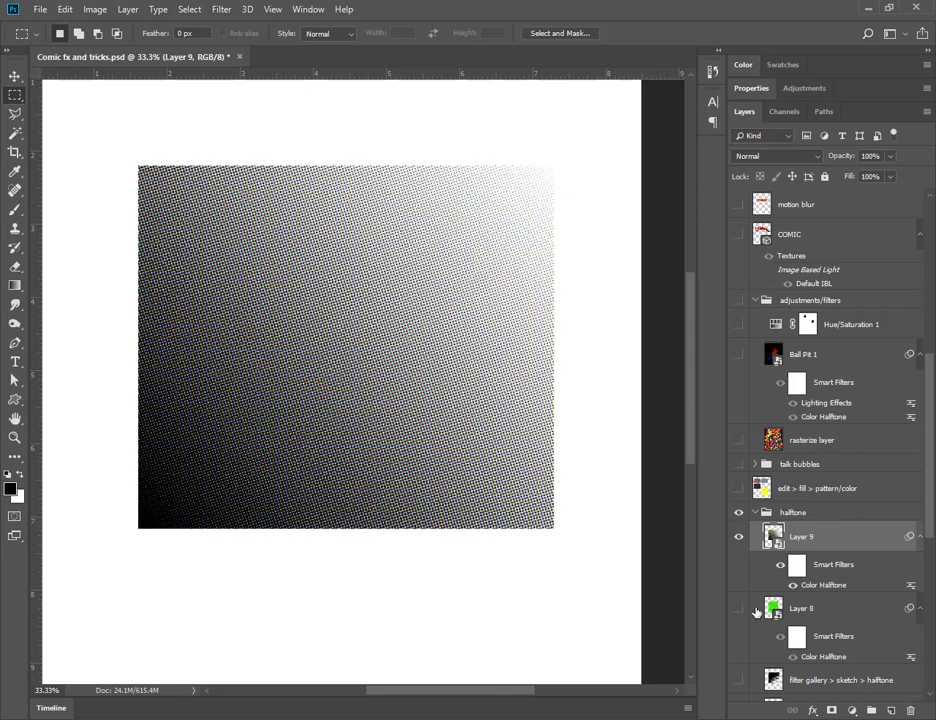
Step: Hide the black-to-white gradient halftone layer and add a new layer above it in the halftone group
scroll(805, 583, "down", 2)
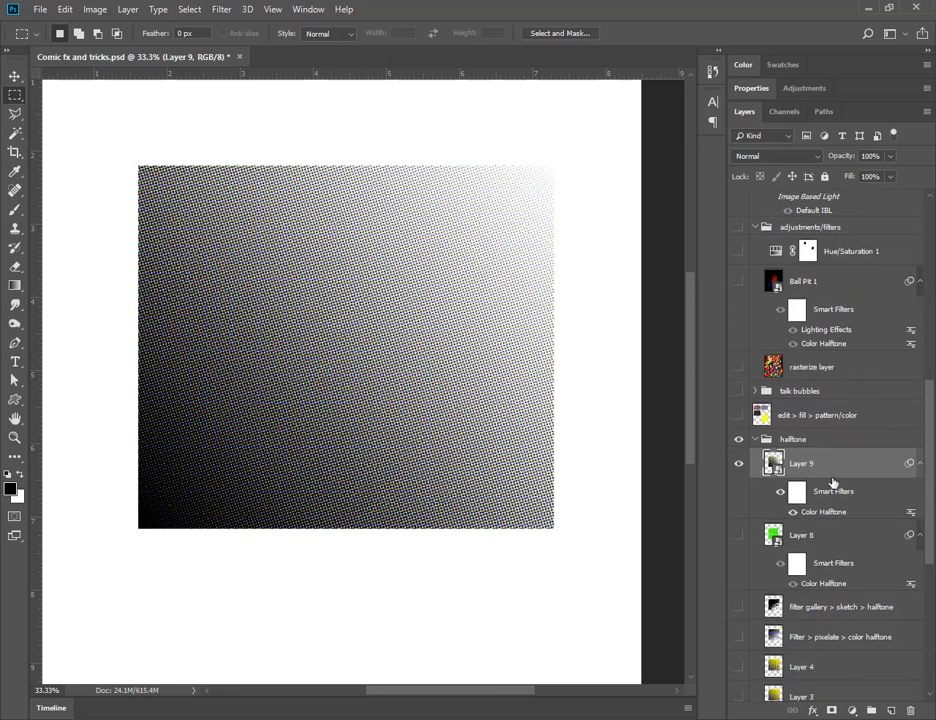
left_click(739, 466)
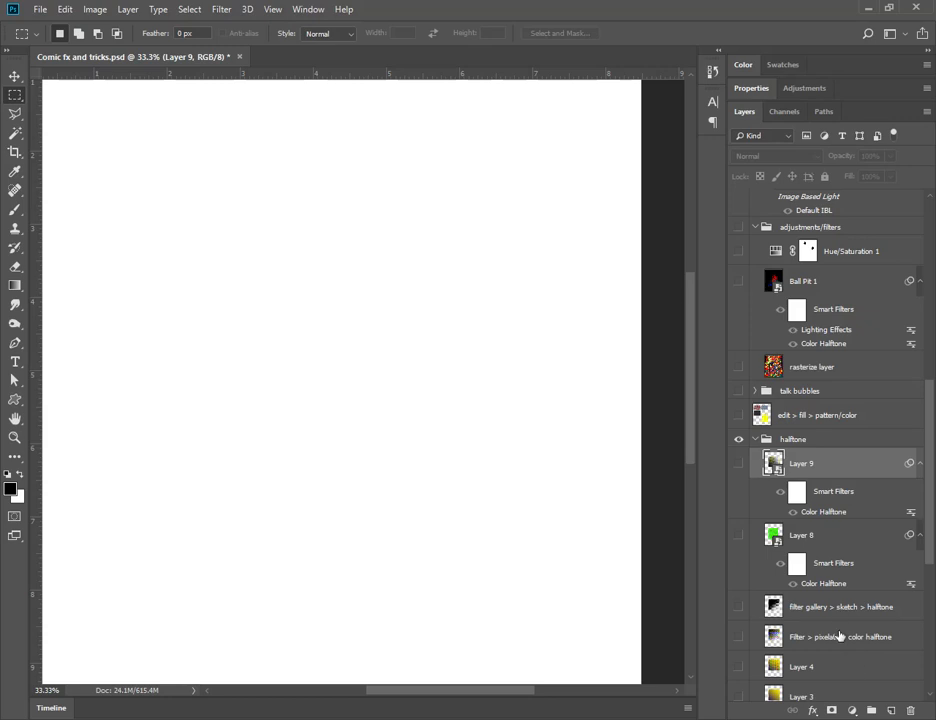
scroll(822, 683, "down", 2)
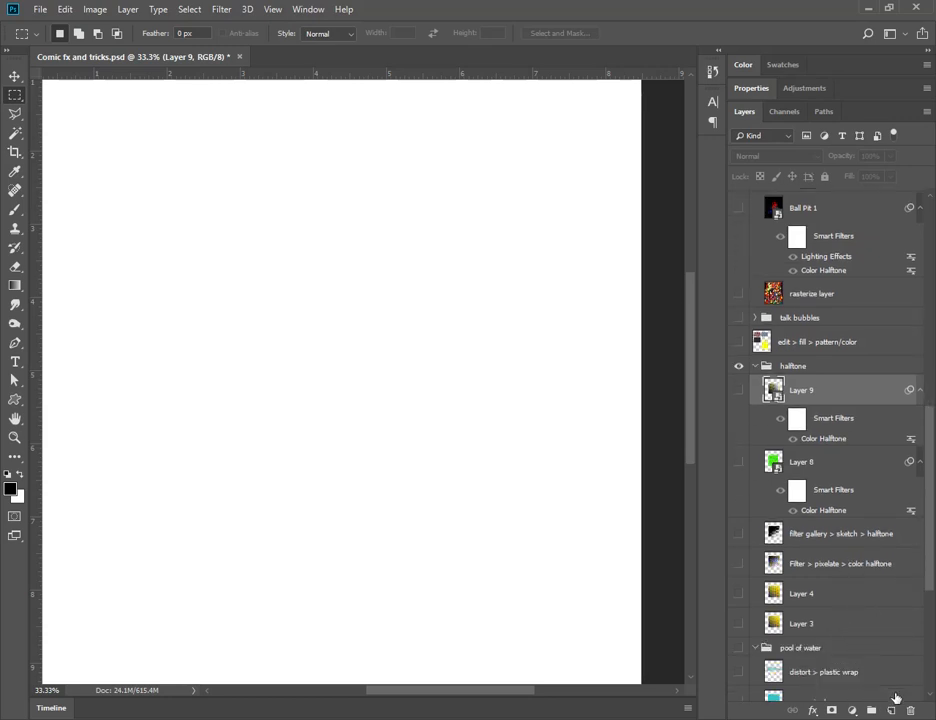
left_click(892, 709)
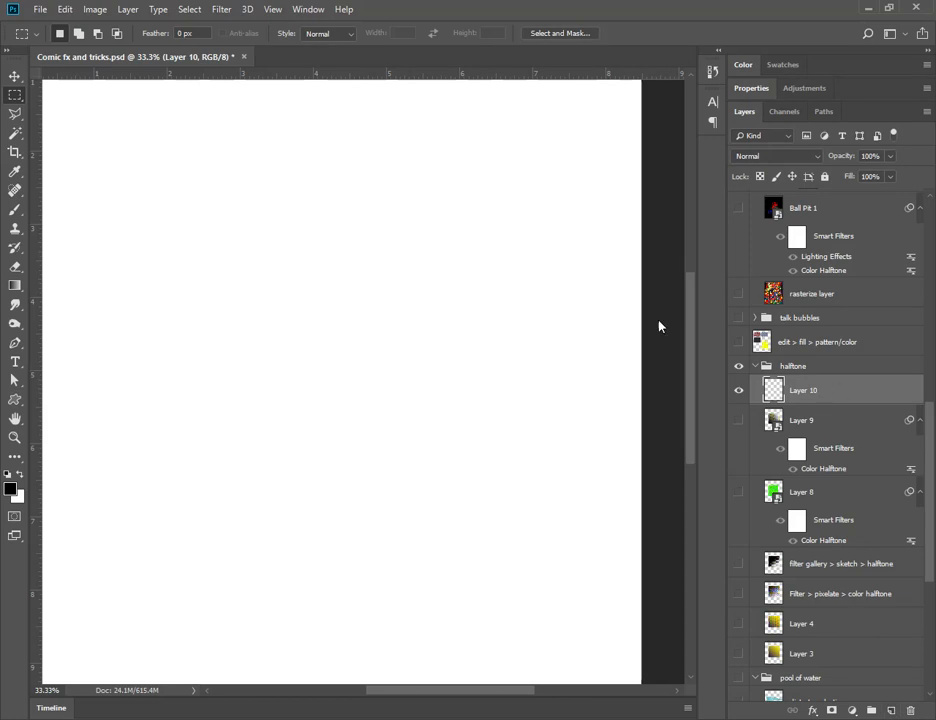
Step: Fill a tall rectangular selection on the new layer with a diagonal Copper linear gradient from lower-left to upper-right, and deselect
left_click_drag(148, 132, 554, 584)
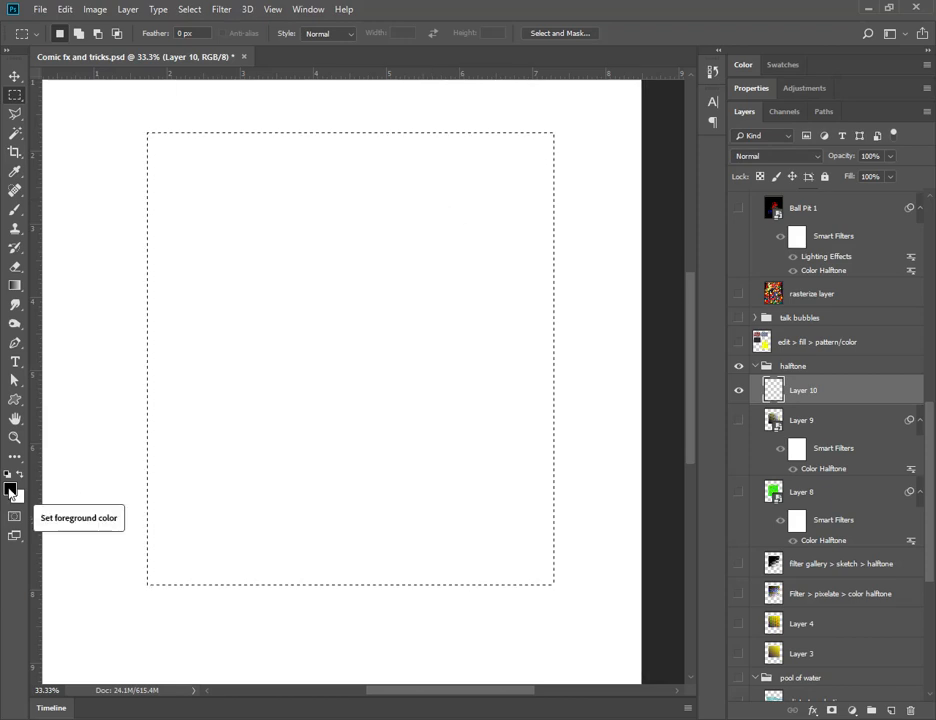
left_click(14, 287)
key("i")
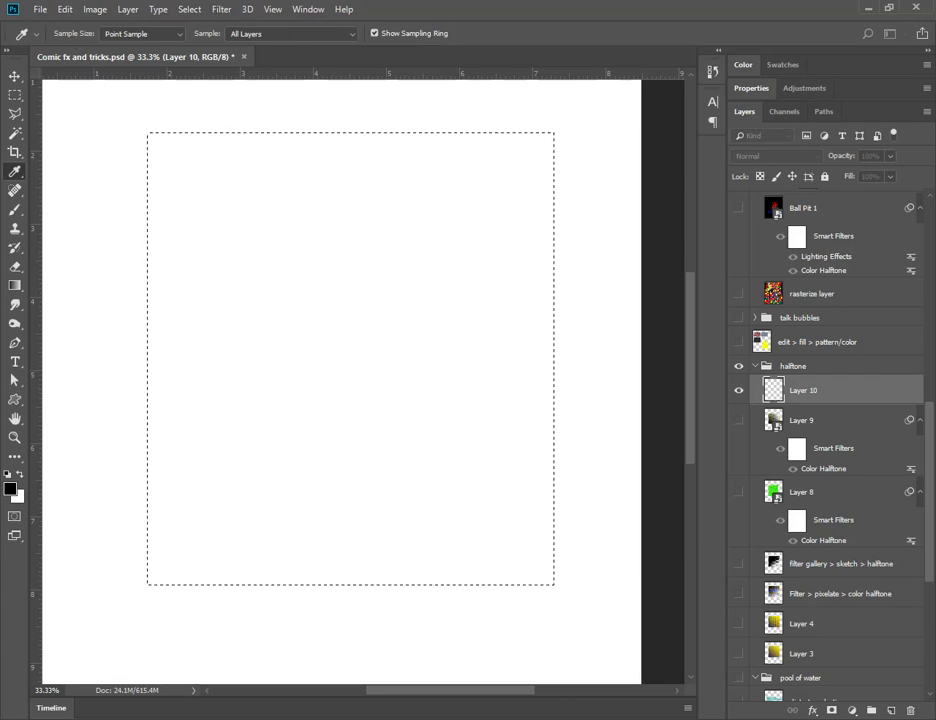
mouse_move(925, 104)
left_mouse_down()
mouse_move(483, 157)
mouse_move(506, 120)
left_mouse_up()
left_click(413, 175)
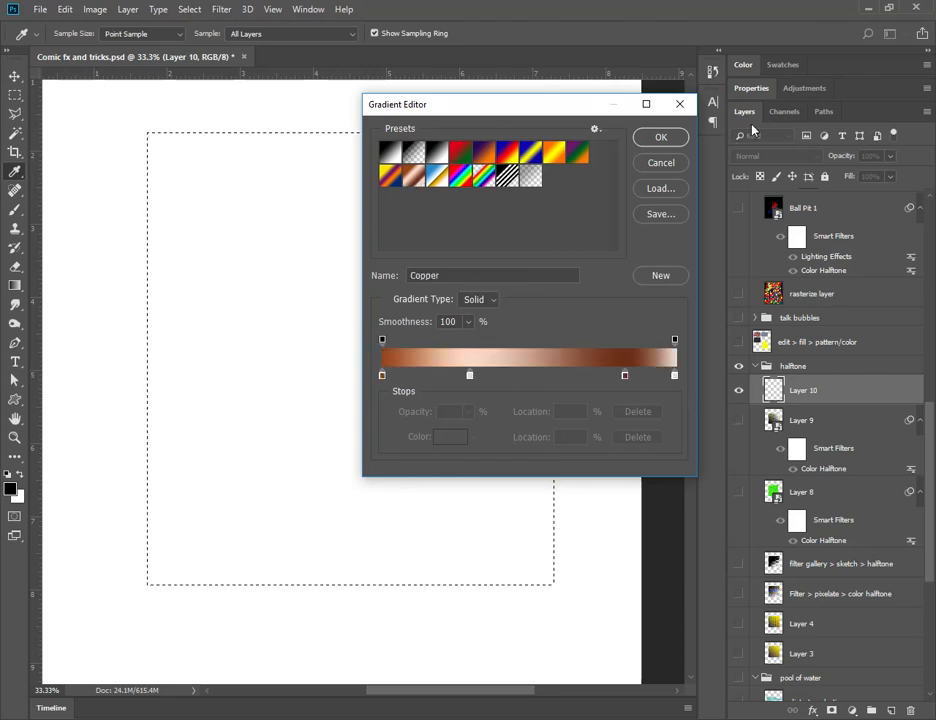
left_click(661, 137)
left_click_drag(265, 511, 575, 122)
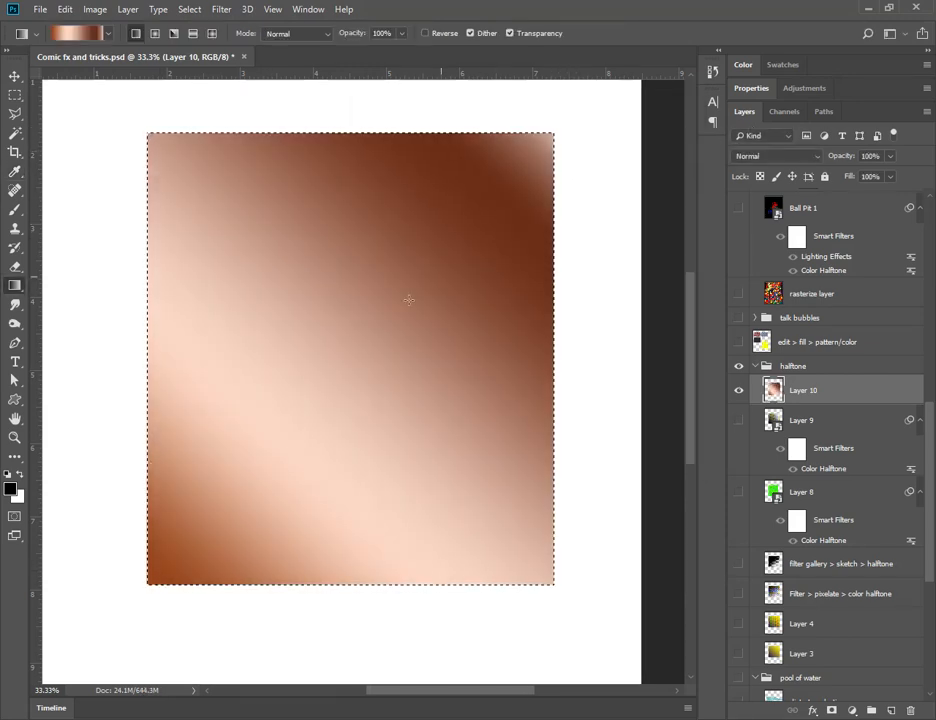
left_click(15, 95)
left_click(115, 92)
Step: Open the Filter Gallery for the copper gradient layer and turn off its Plastic Wrap and Sponge effects
left_click(221, 10)
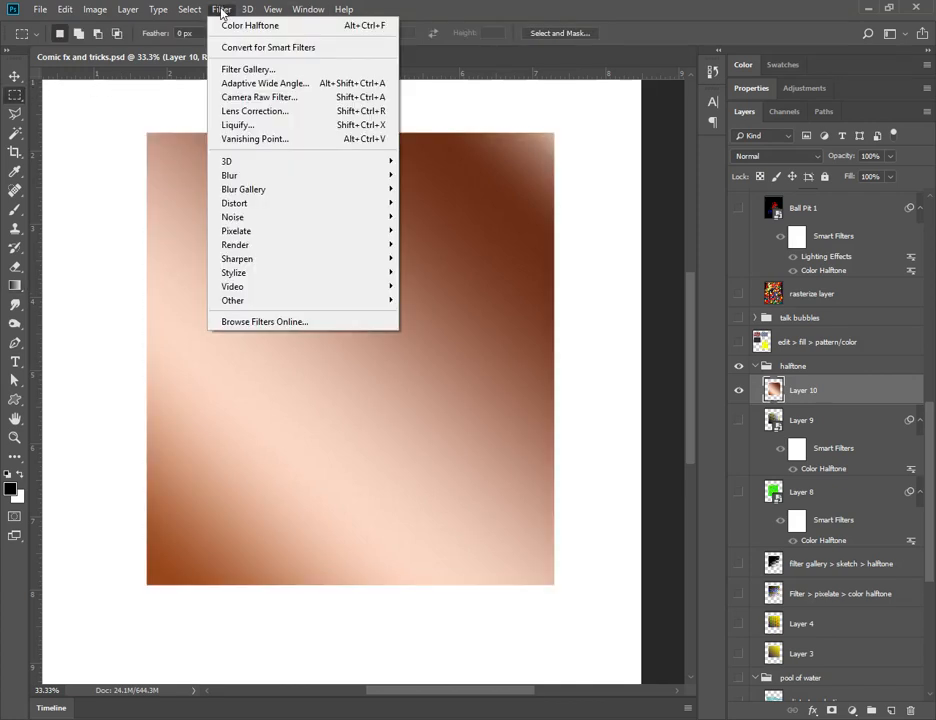
left_click(238, 69)
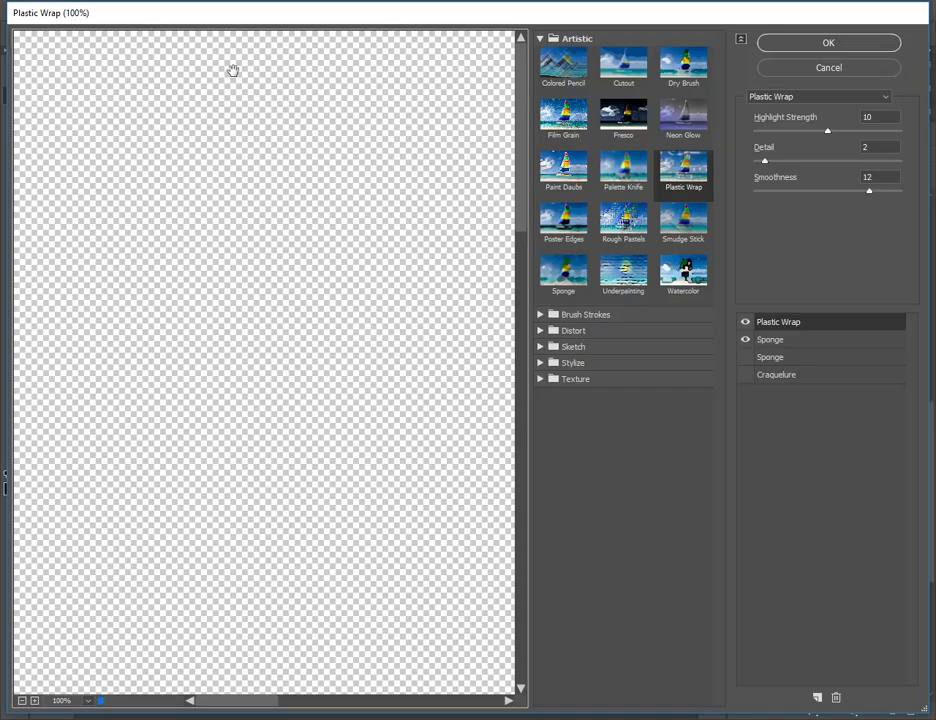
left_click_drag(485, 547, 106, 271)
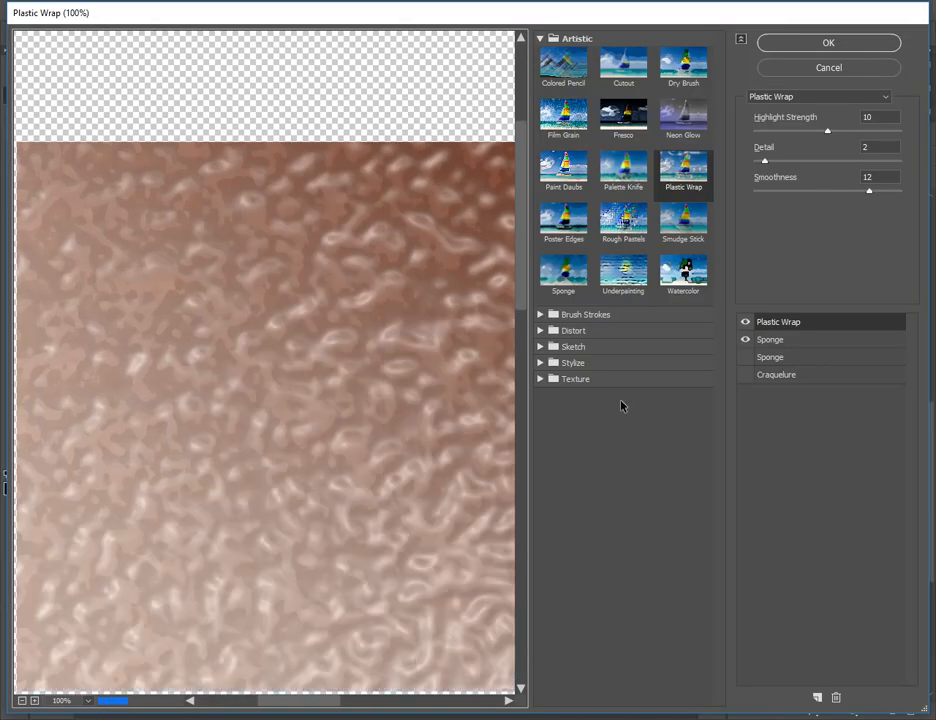
left_click(745, 321)
left_click(745, 339)
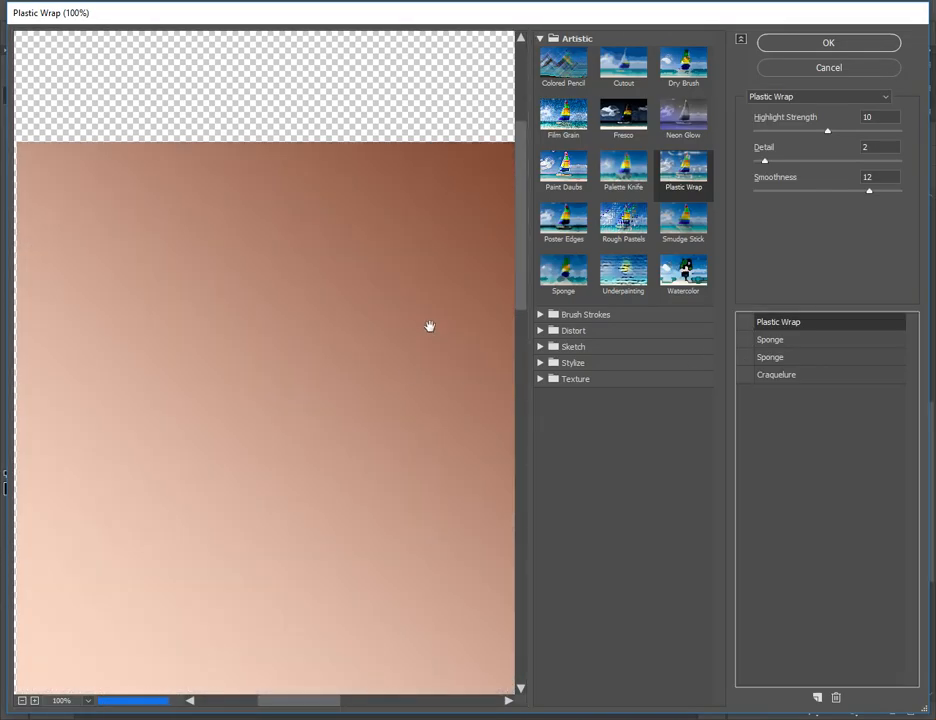
left_click(300, 375, "alt")
left_click(300, 375, "alt")
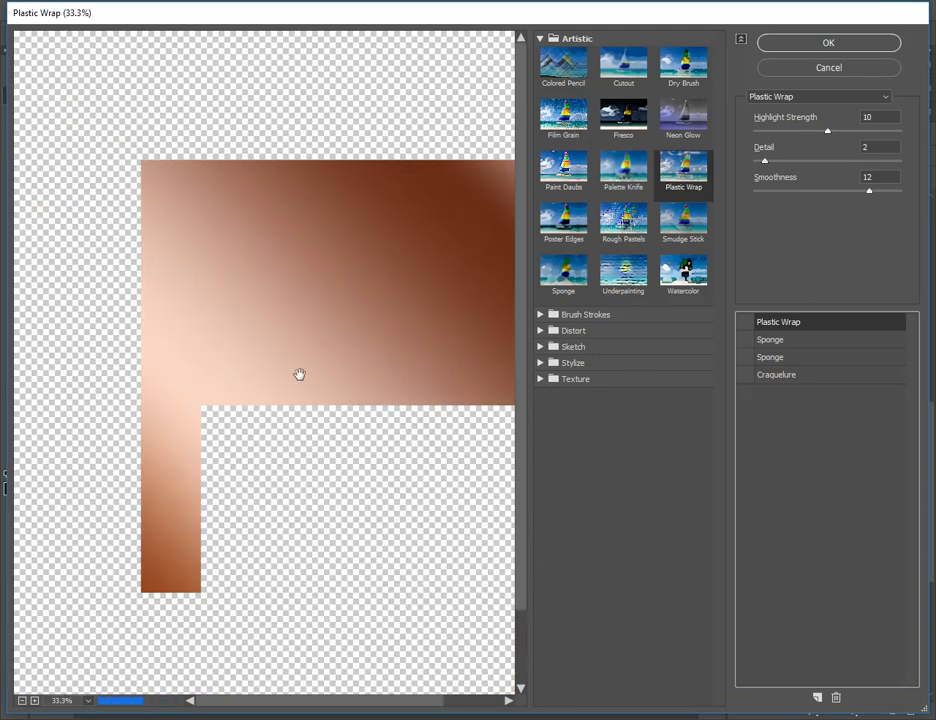
left_click_drag(397, 430, 278, 389)
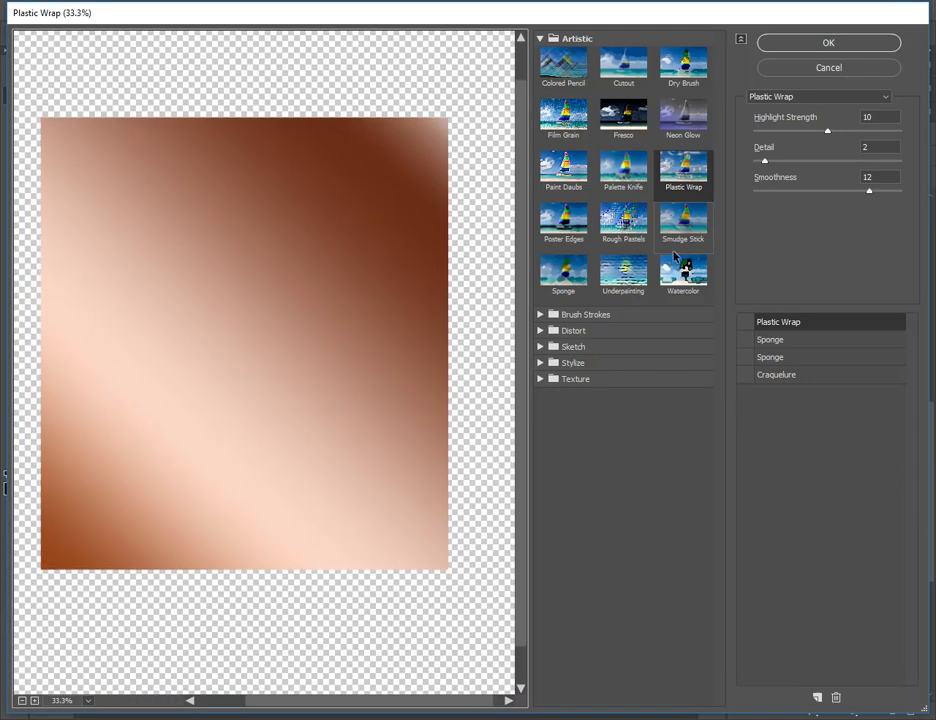
Step: Replace the Plastic Wrap effect with the Sketch filter Halftone Pattern and turn it on
left_click(542, 347)
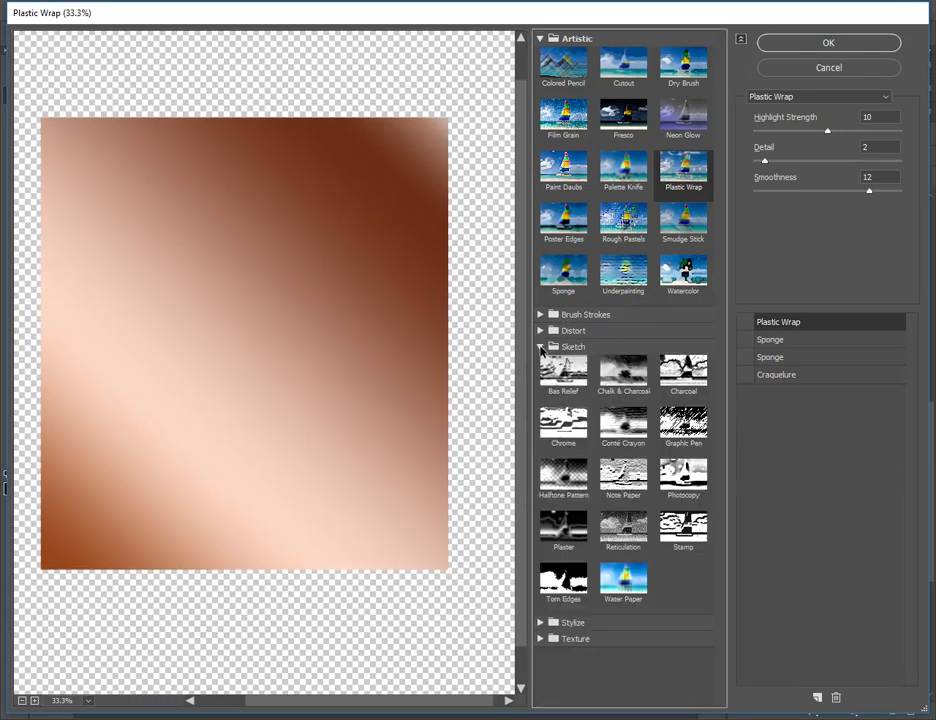
left_click(566, 485)
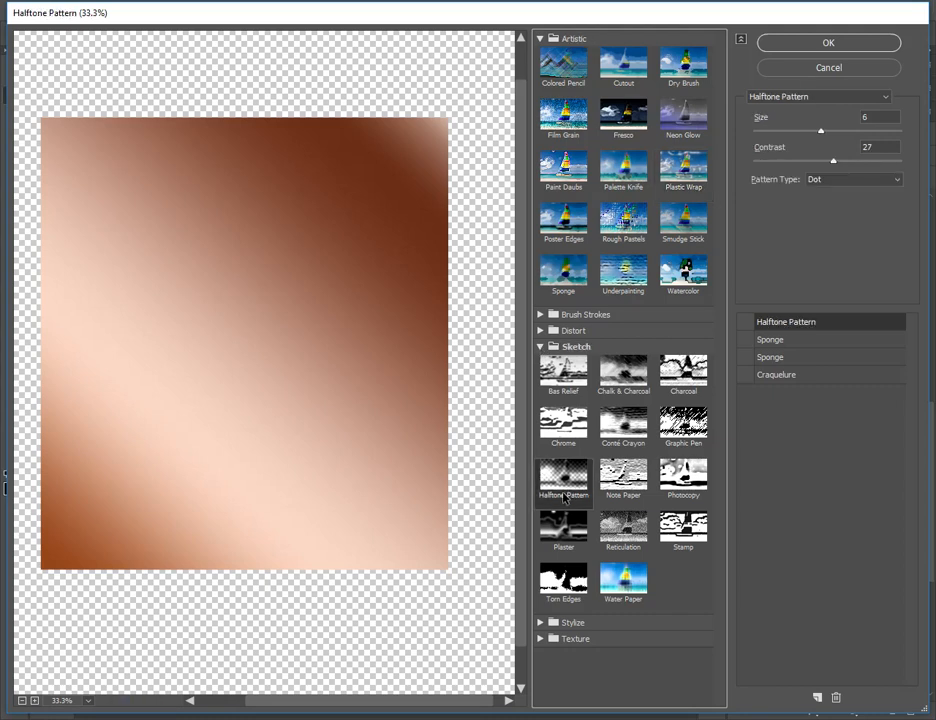
left_click(745, 321)
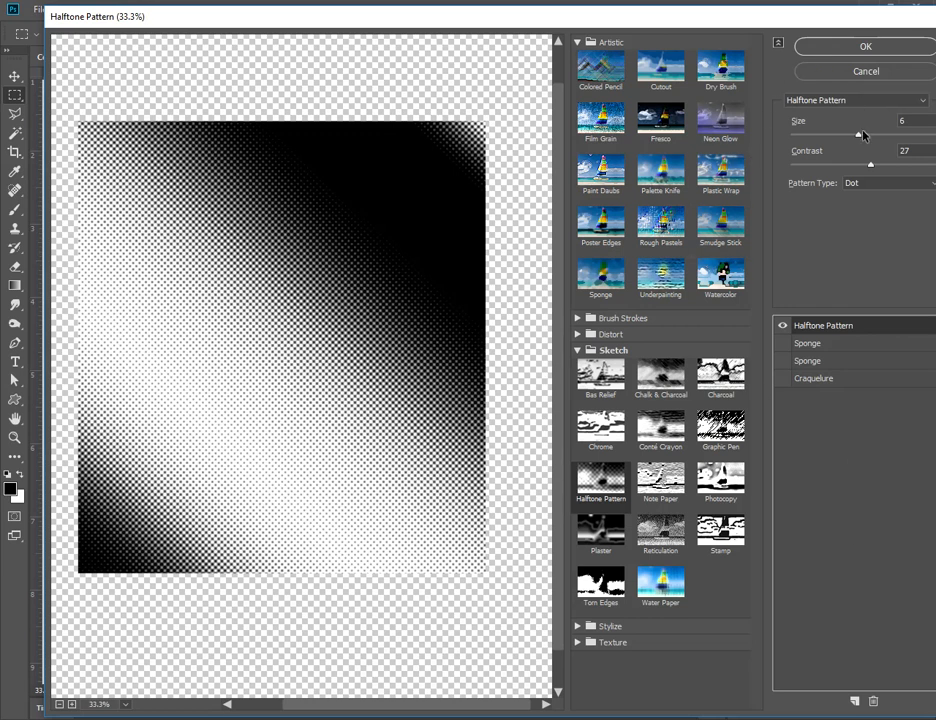
Step: Set the dot Halftone Pattern's contrast to 50 and apply the filter to the layer
left_click_drag(870, 166, 933, 166)
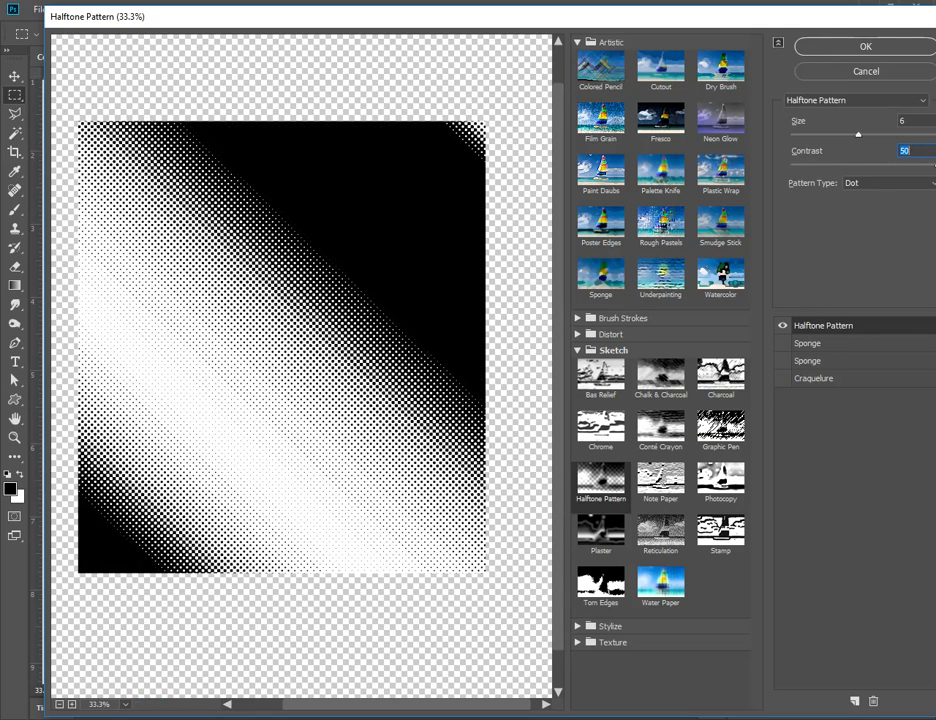
left_click_drag(705, 15, 596, 42)
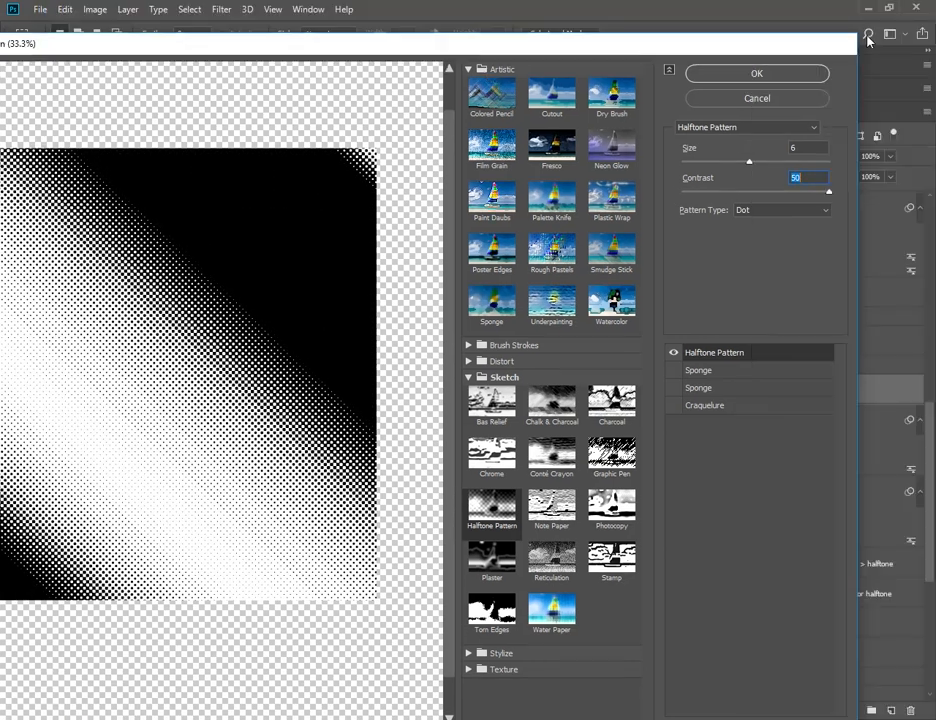
left_click_drag(857, 37, 595, 177)
left_click_drag(475, 191, 721, 40)
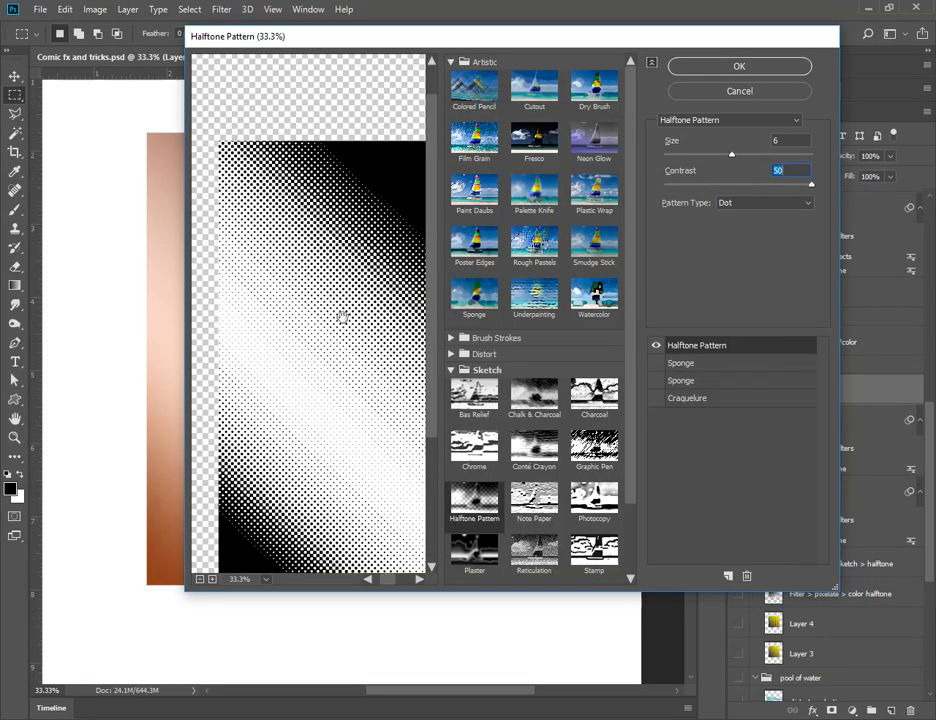
left_click(200, 579)
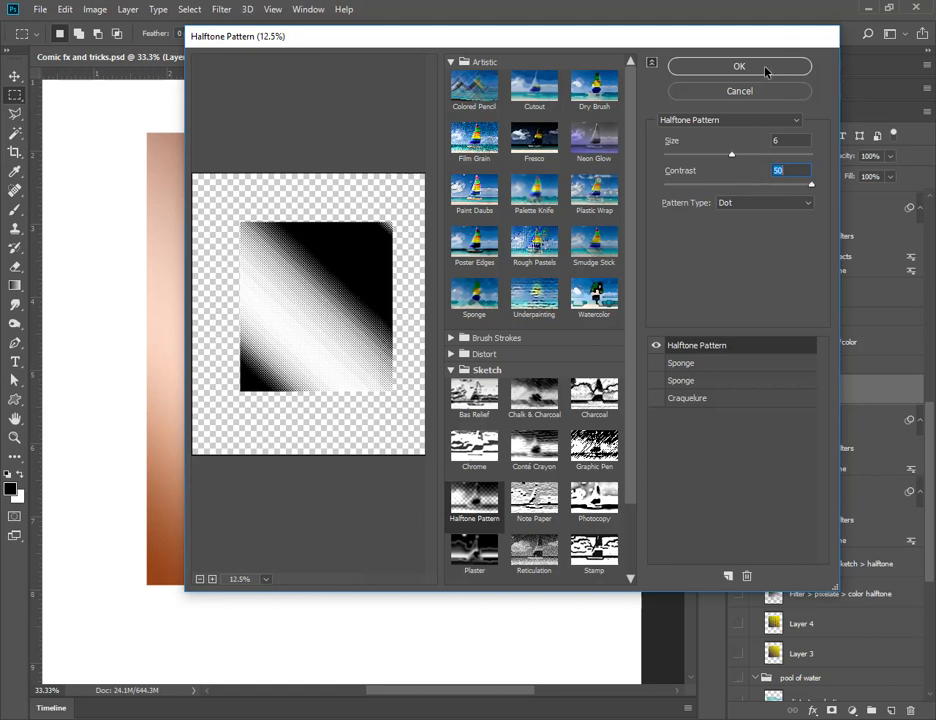
left_click(766, 72)
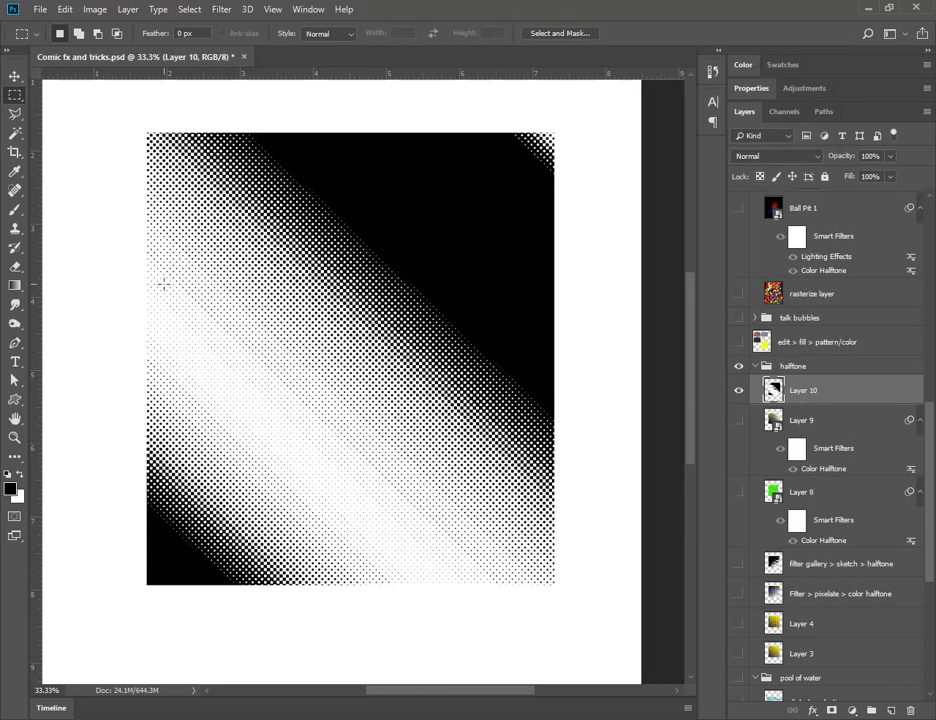
Step: Select all black areas of the halftone with the Magic Wand and Similar, copy them to a new layer, and hide the original
left_click(15, 132)
left_click(420, 185)
left_click(188, 12)
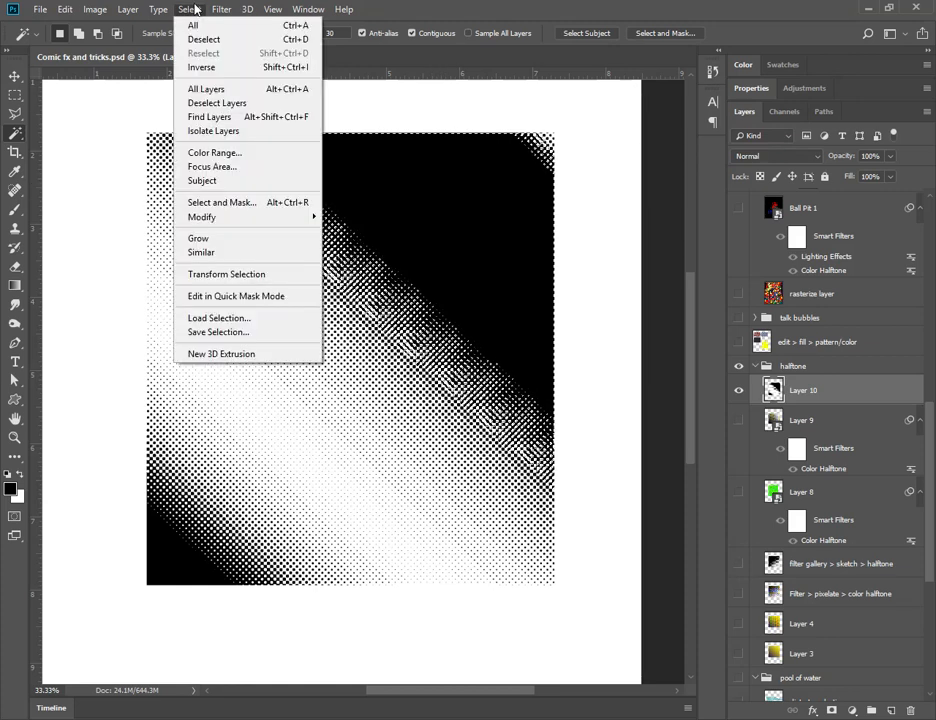
left_click(239, 254)
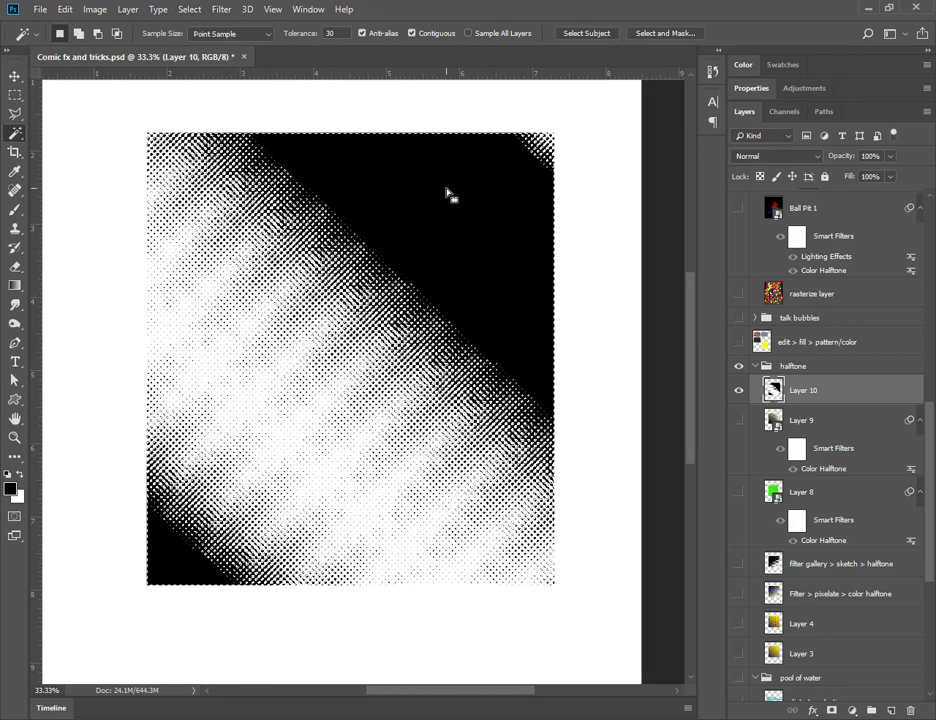
key("ctrl+j")
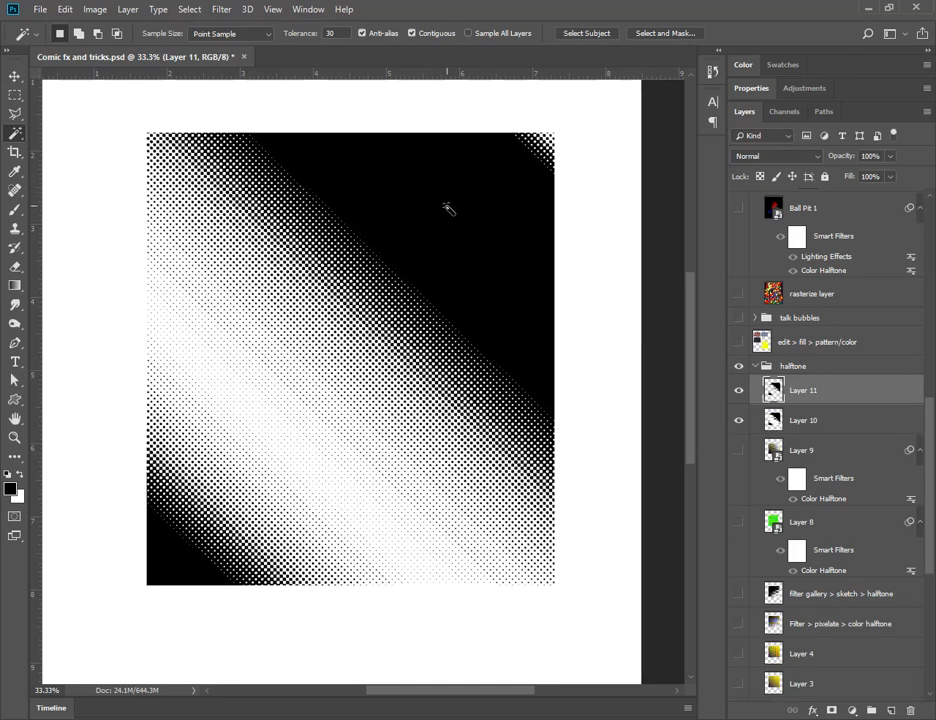
left_click(739, 424)
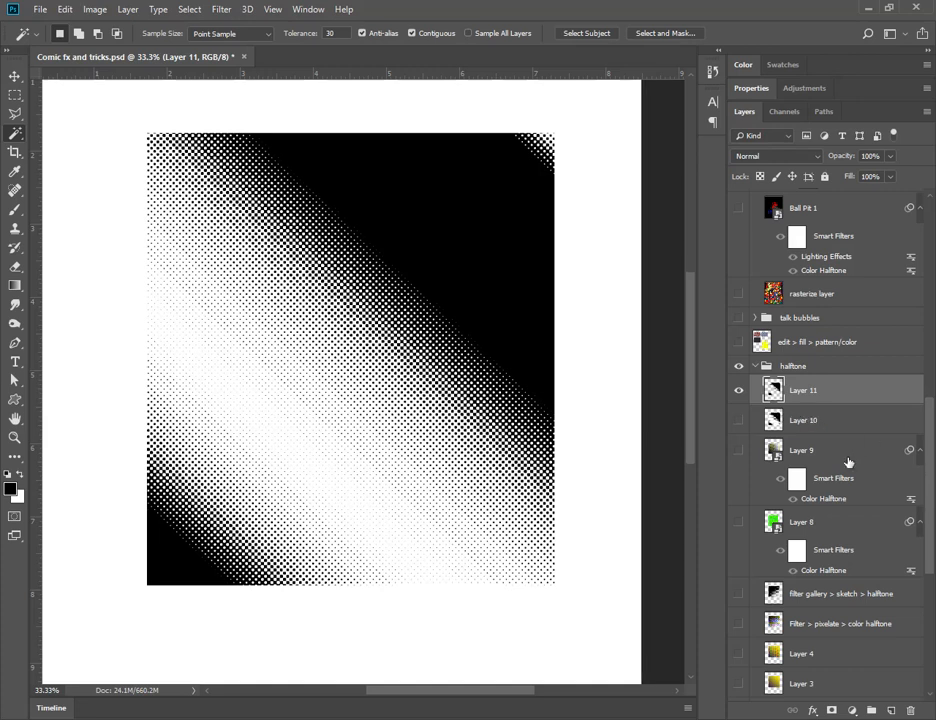
Step: Add a new layer beneath the copied black dots and fill it with a left-to-right, slightly rising copper linear gradient
left_click(891, 710)
left_click_drag(842, 388, 842, 426)
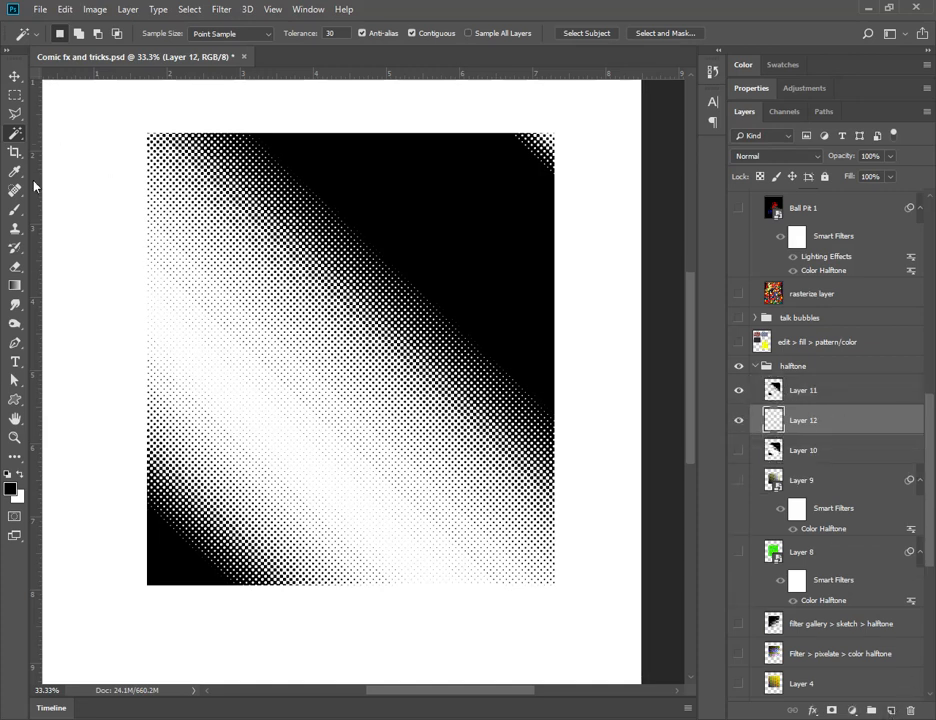
left_click(15, 285)
left_click_drag(91, 366, 626, 292)
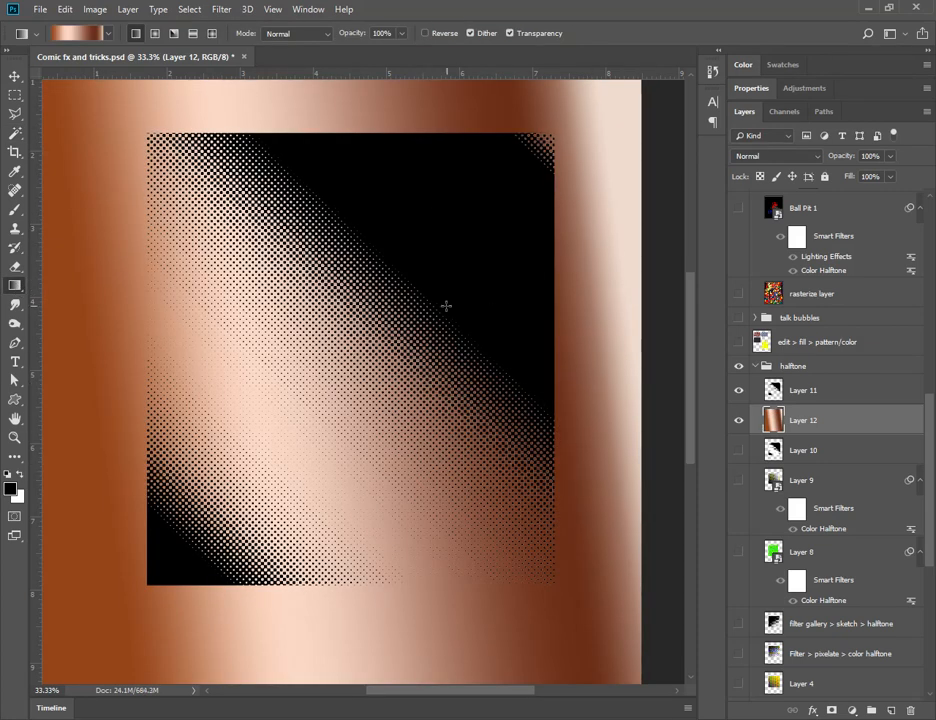
left_click(15, 95)
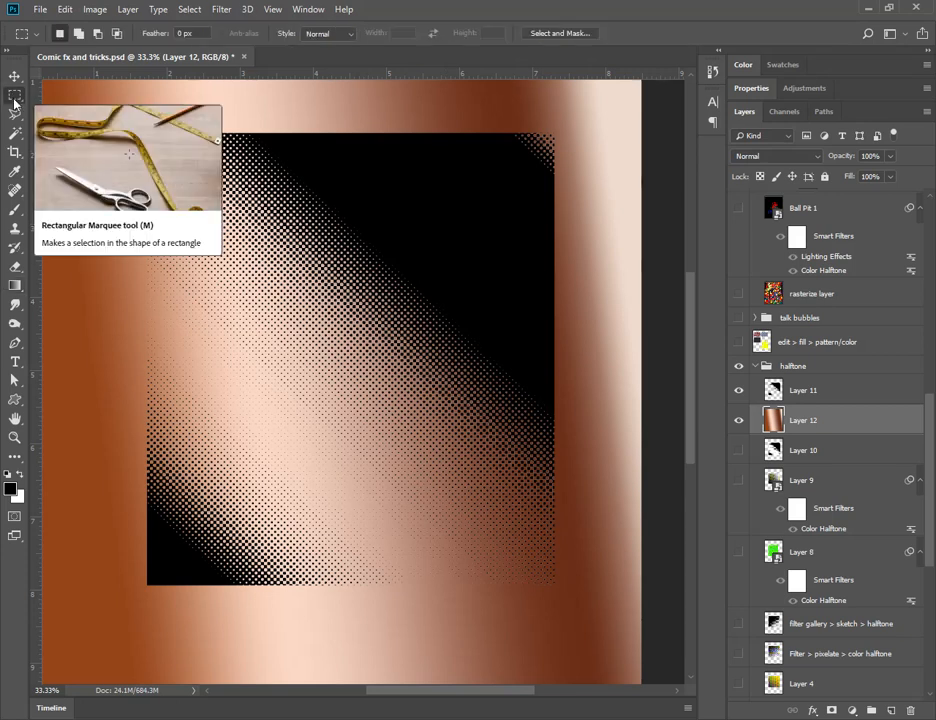